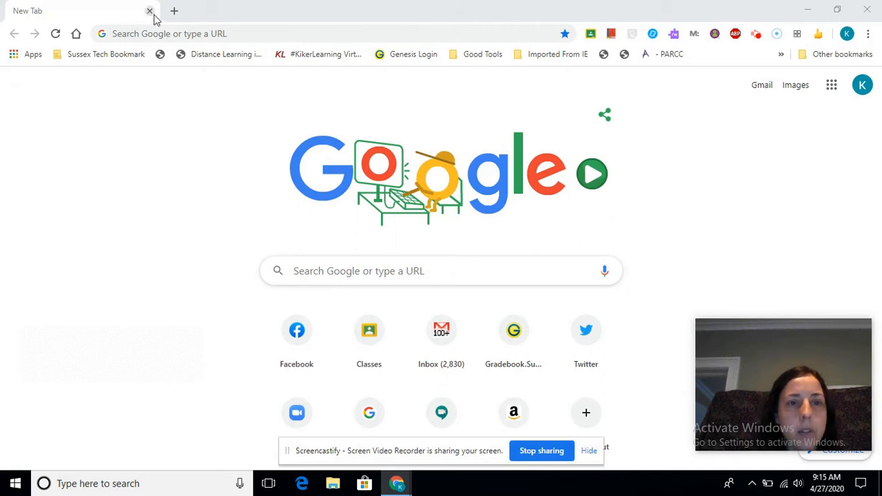
# Go to classroom.google.com in a new browser tab.
pyautogui.click(174, 10)
pyautogui.write('cl')
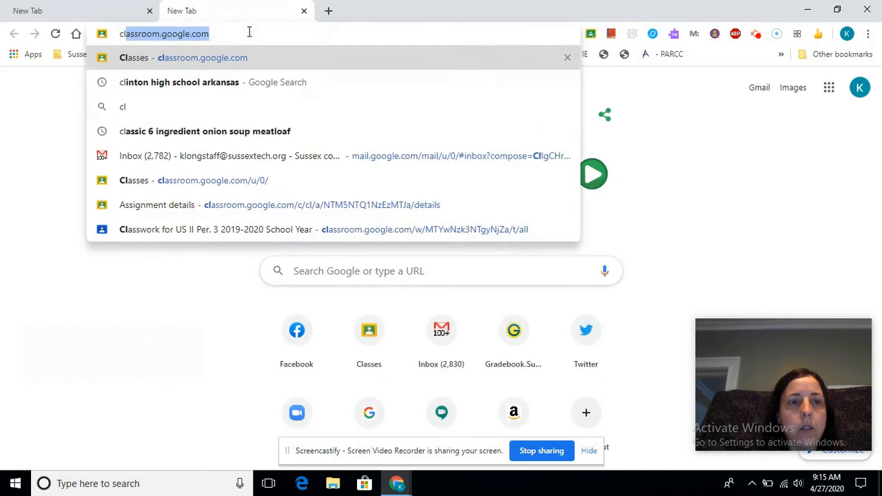
pyautogui.press('Return')
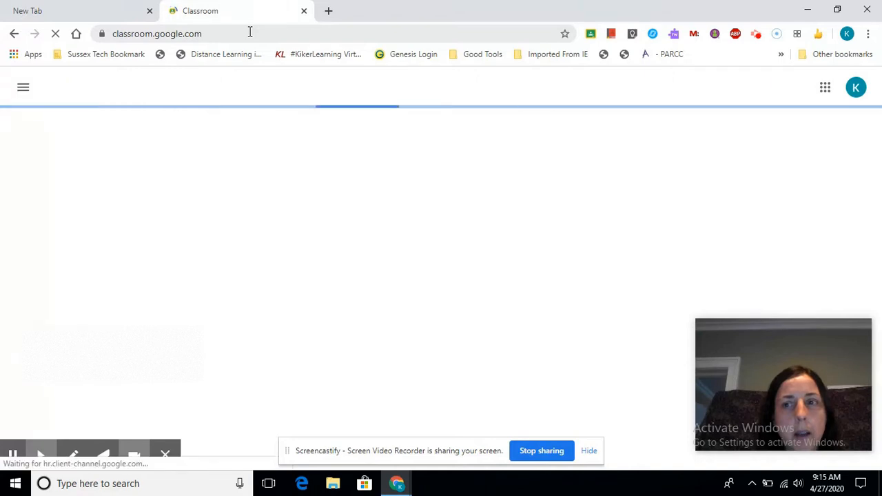
# Glance at the Google apps list, then bring up the empty Create class form.
pyautogui.click(825, 89)
pyautogui.scroll(-3, 765, 200)
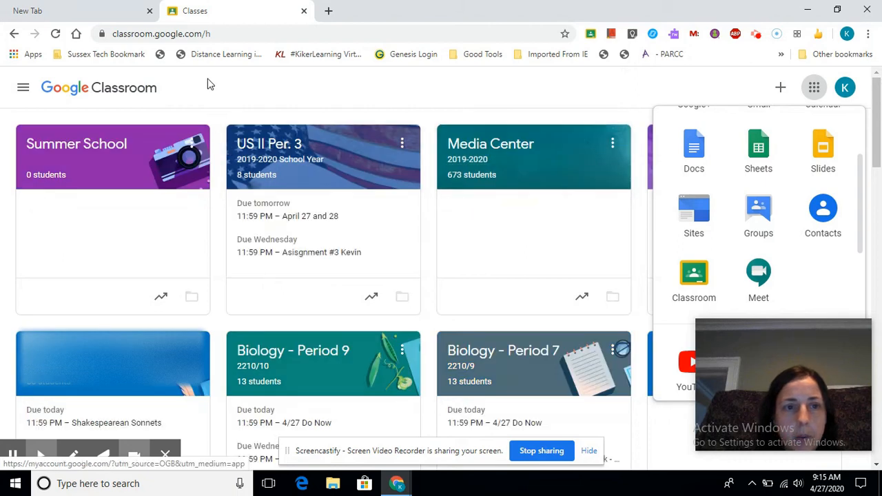
pyautogui.click(208, 83)
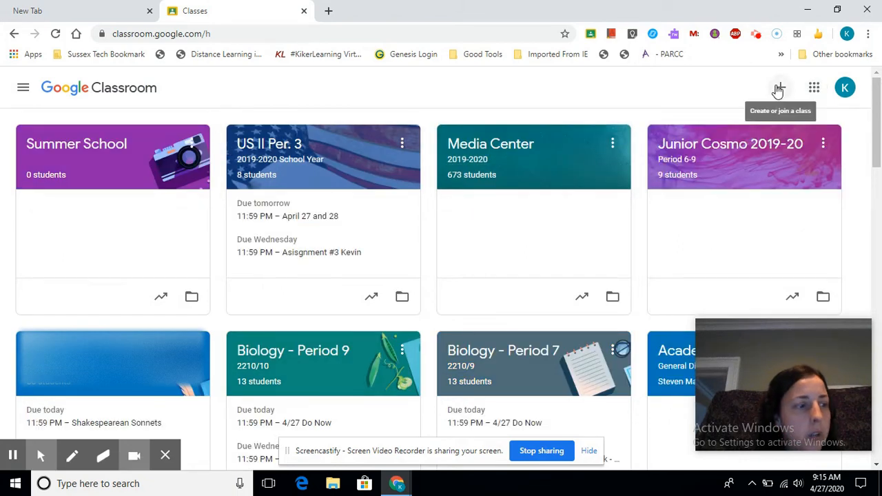
pyautogui.click(777, 90)
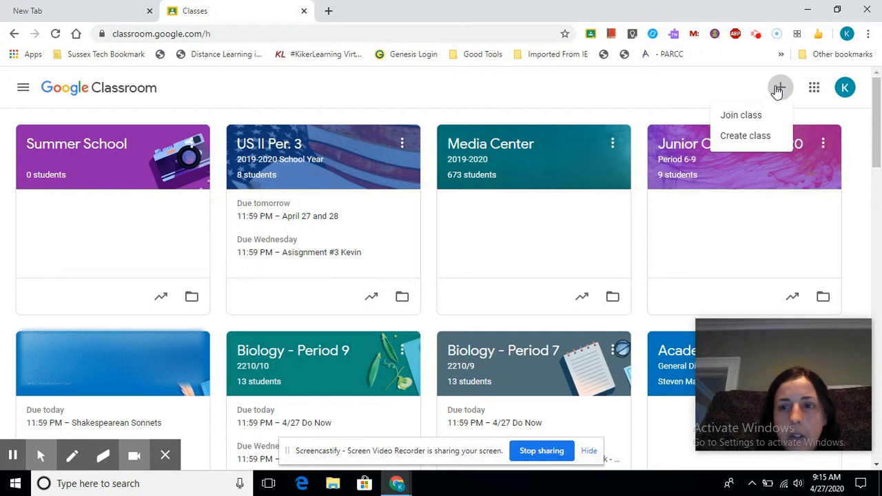
pyautogui.click(758, 136)
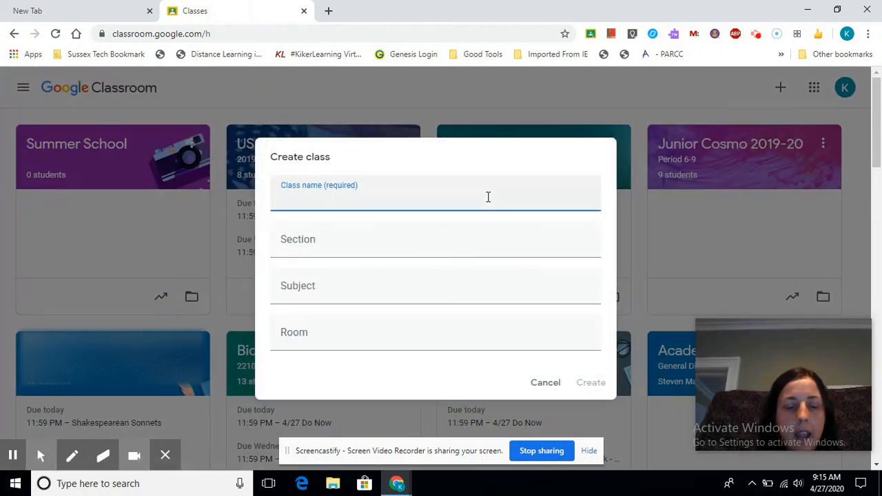
# Create a class named 'Summer School'.
pyautogui.write('Summer School')
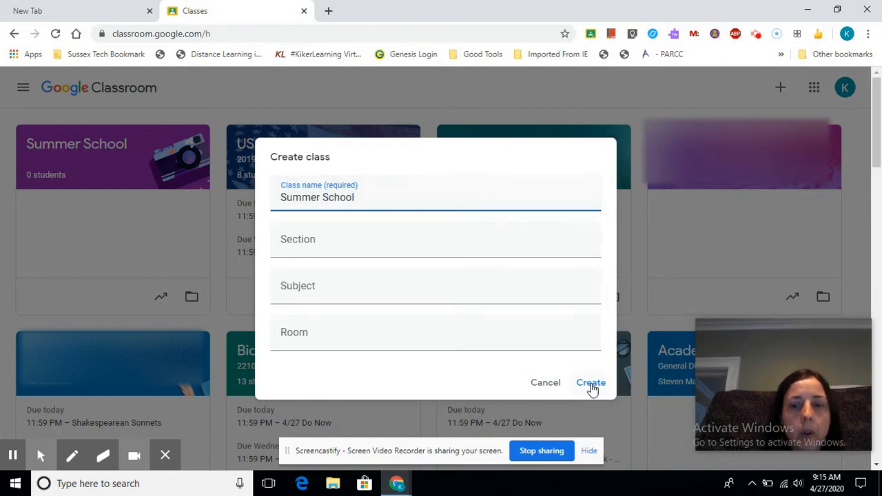
pyautogui.click(591, 383)
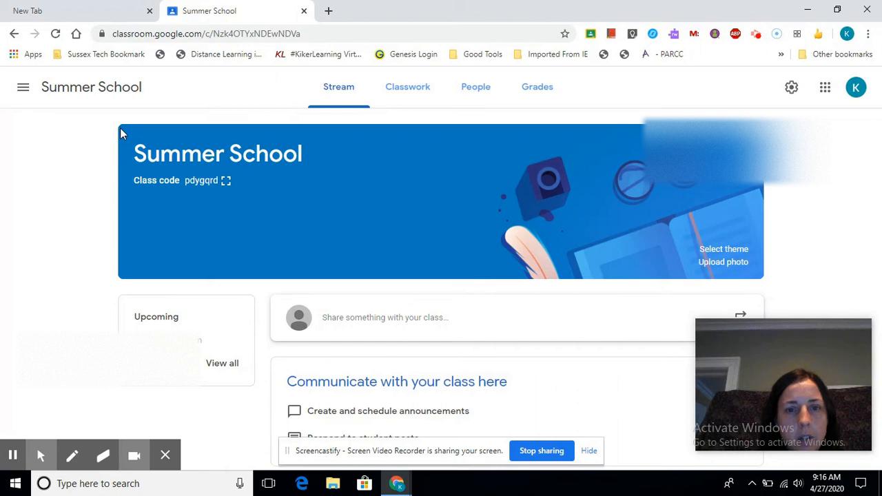
# Browse the theme gallery and apply the blue volleyball image from the Sports themes.
pyautogui.click(717, 250)
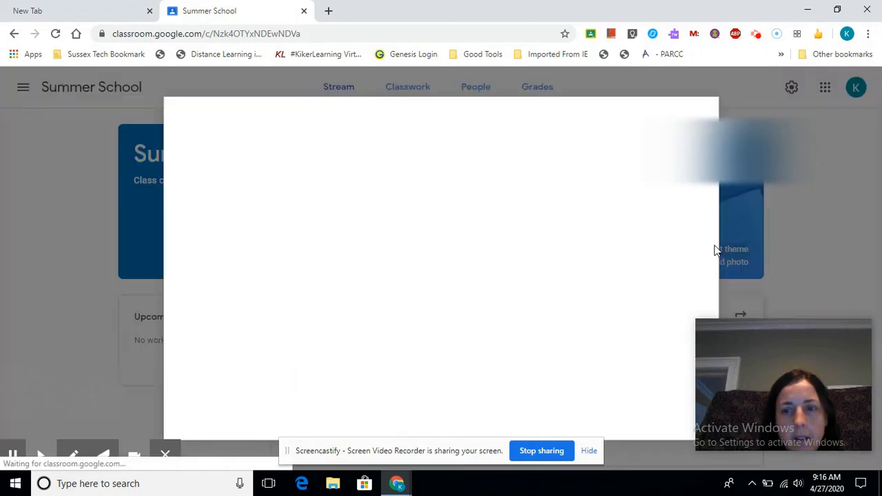
pyautogui.click(249, 149)
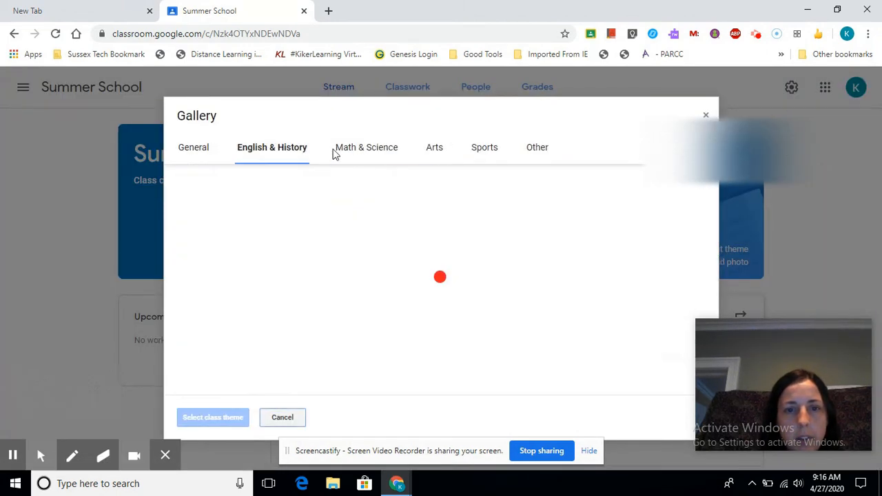
pyautogui.click(364, 150)
pyautogui.click(471, 157)
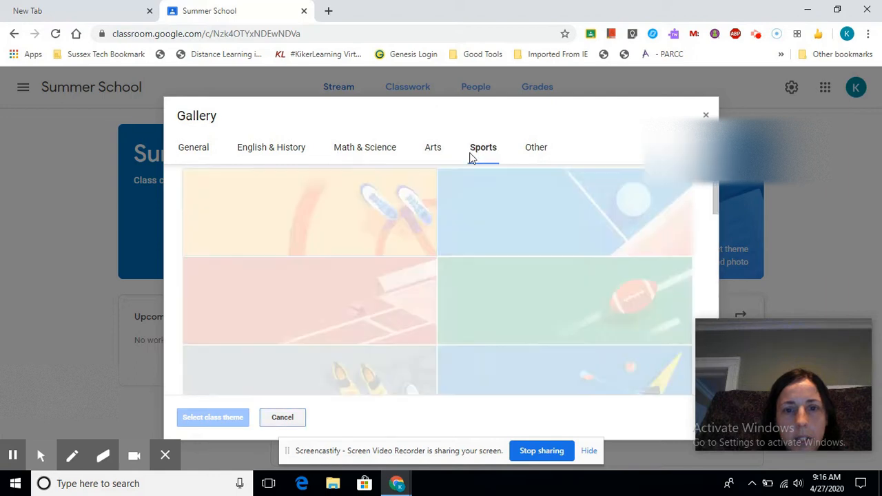
pyautogui.click(505, 238)
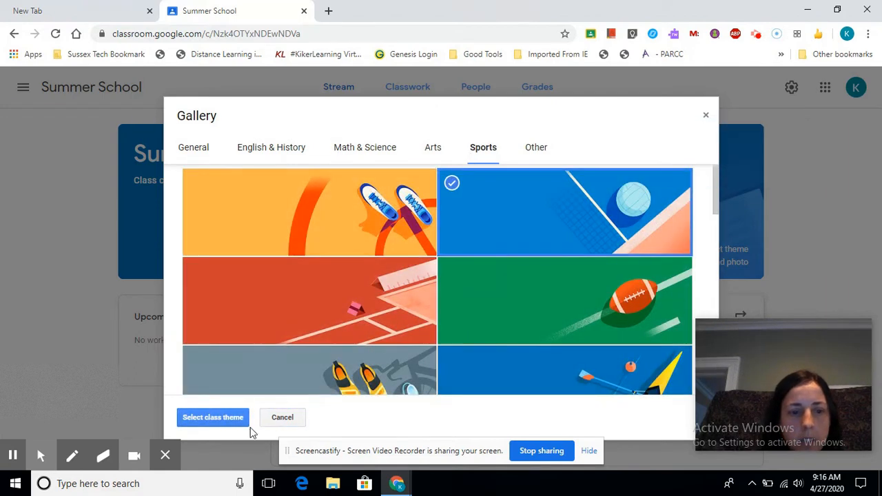
pyautogui.click(230, 418)
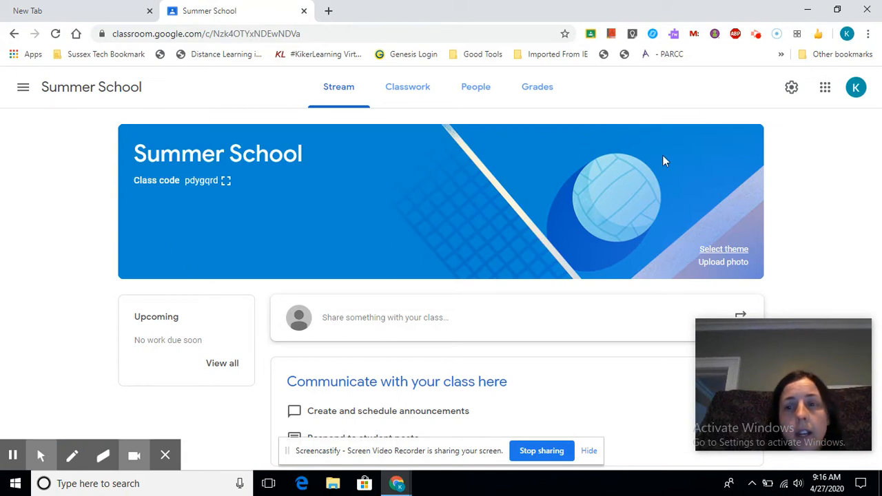
# In class settings, display the class code enlarged, then close it.
pyautogui.click(790, 89)
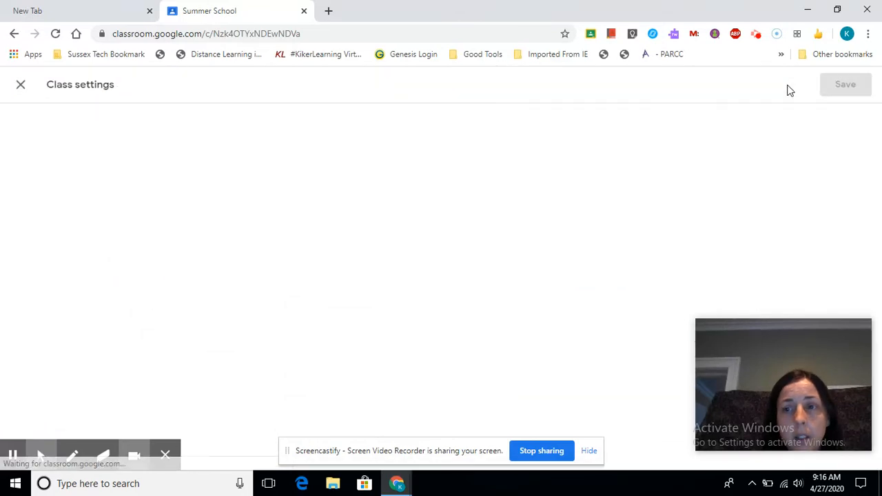
pyautogui.scroll(-2, 309, 222)
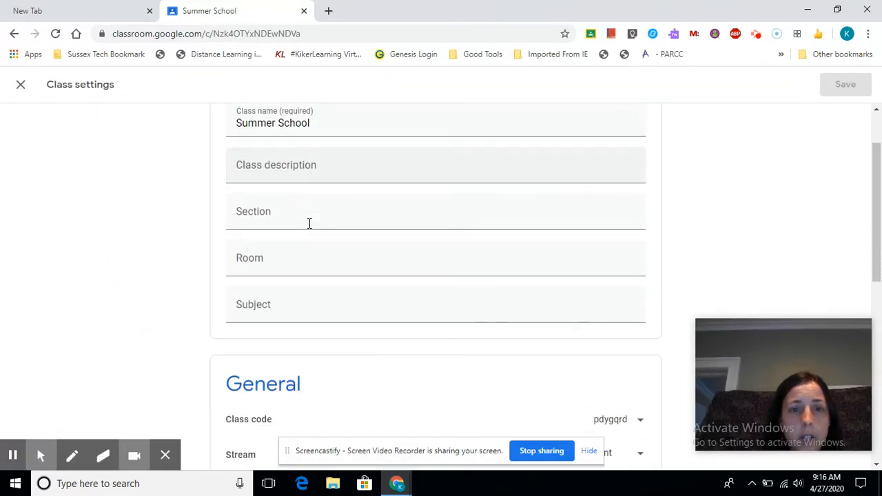
pyautogui.scroll(-2, 310, 228)
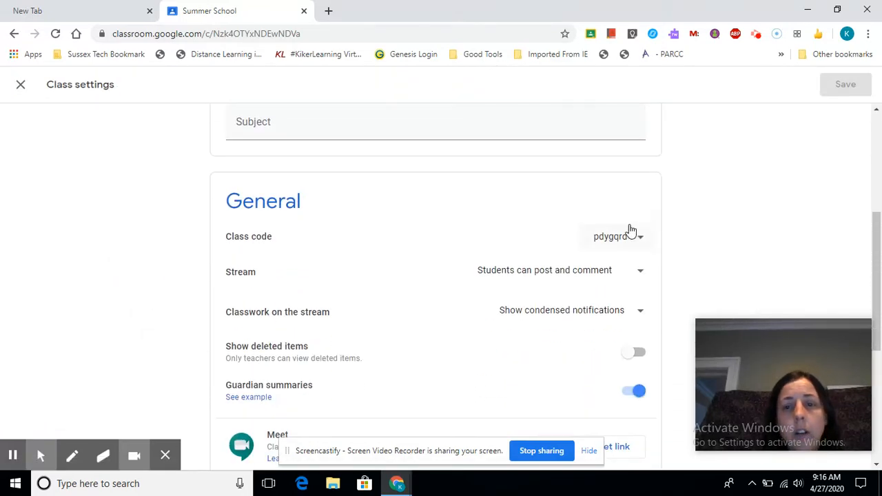
pyautogui.click(640, 237)
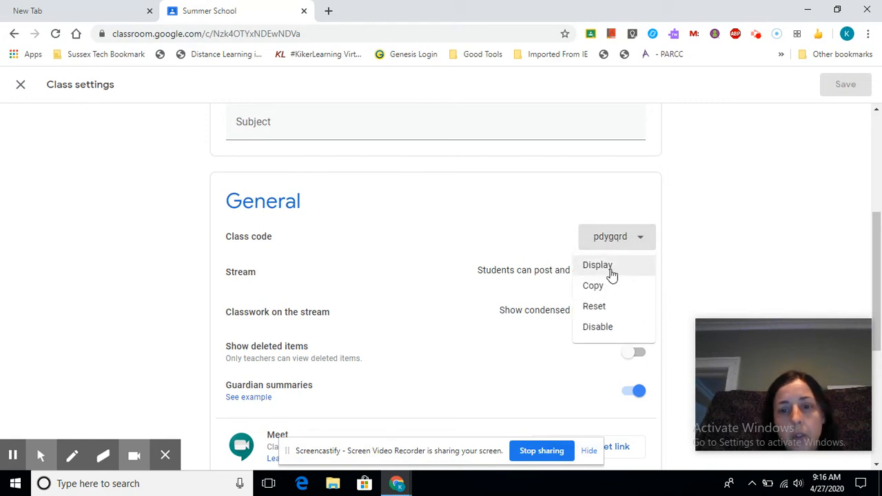
pyautogui.click(611, 273)
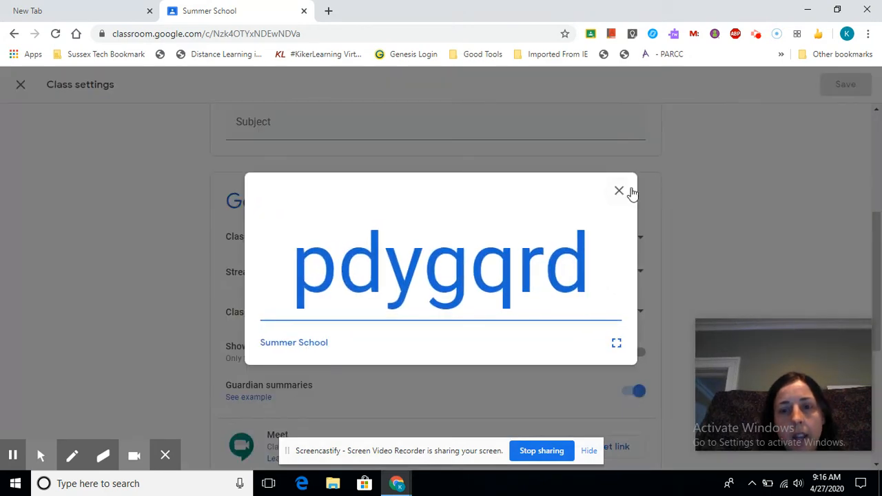
pyautogui.click(612, 194)
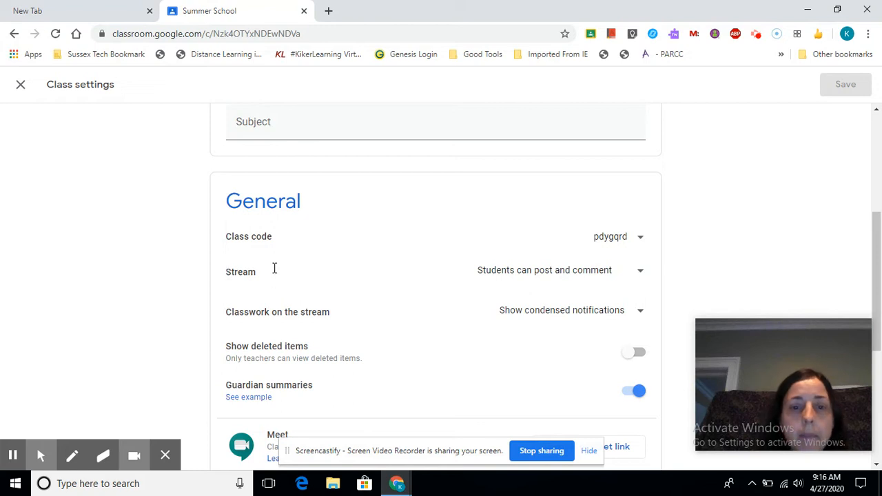
# Set Stream to 'Students can only comment' and save the class settings.
pyautogui.click(572, 275)
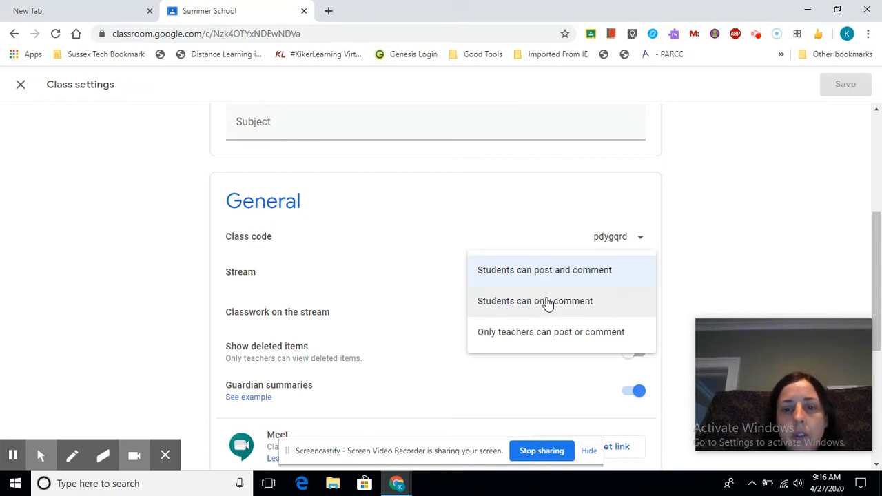
pyautogui.click(548, 304)
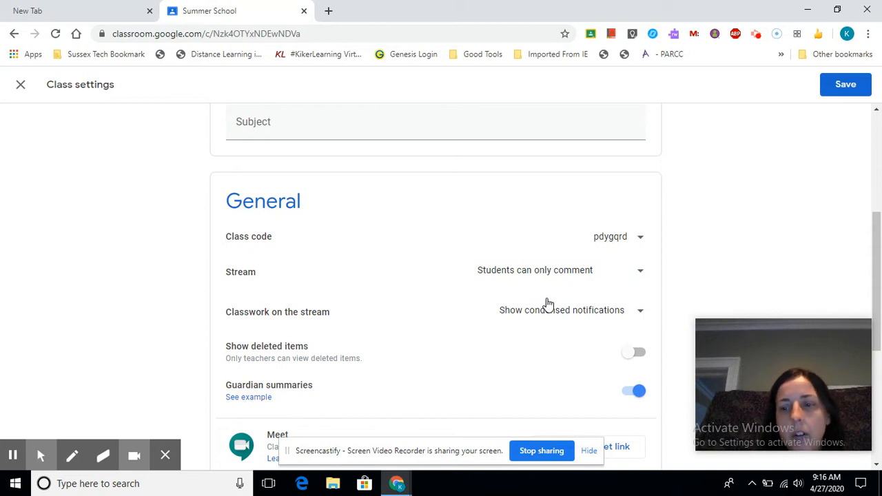
pyautogui.scroll(-2, 548, 304)
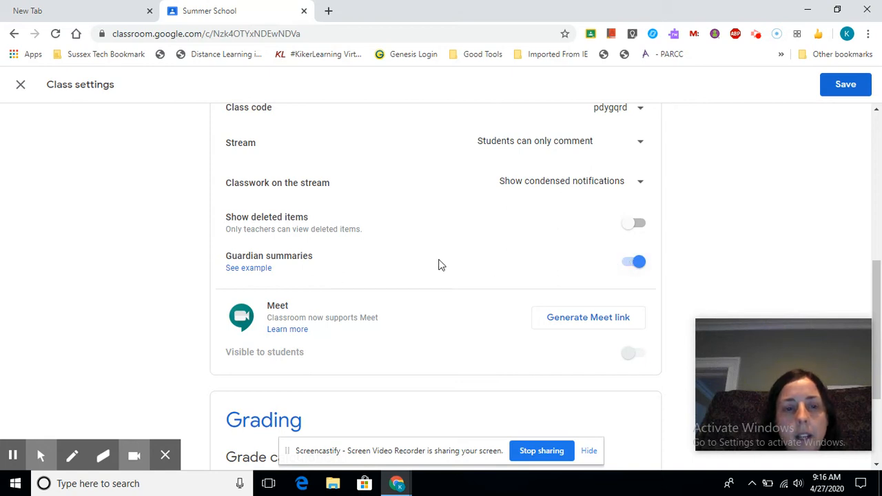
pyautogui.scroll(-2, 439, 264)
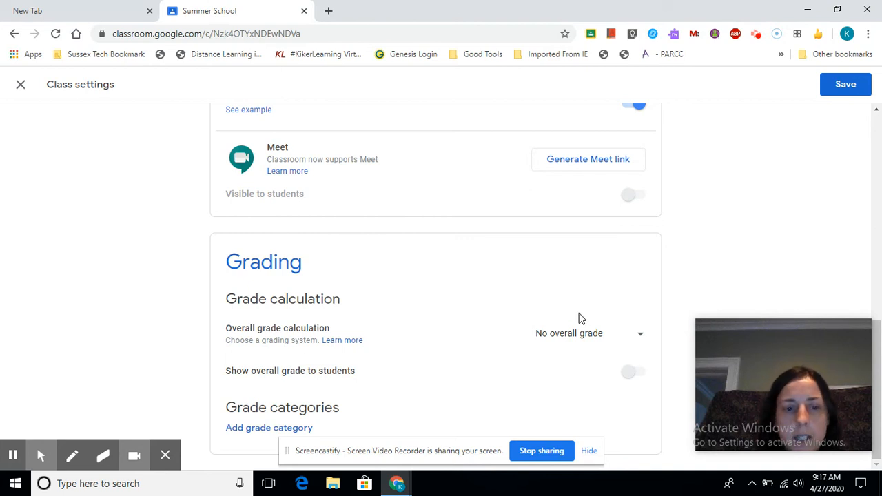
pyautogui.scroll(8, 671, 238)
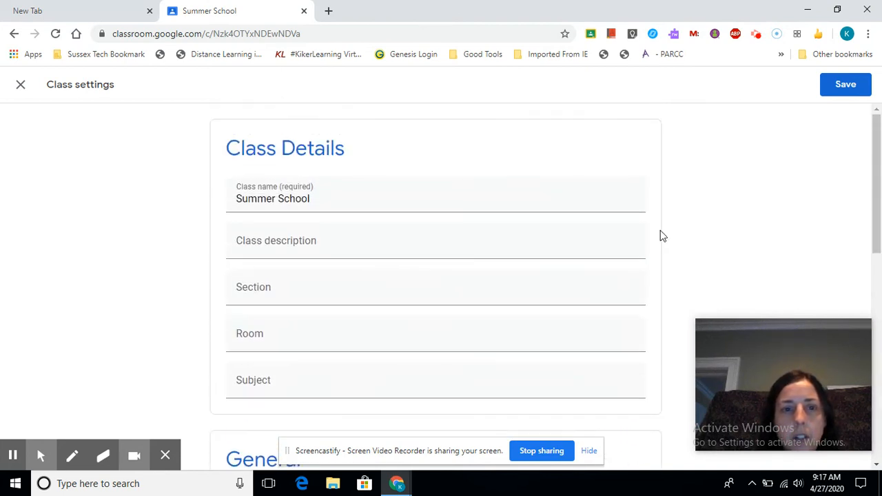
pyautogui.scroll(-5, 388, 272)
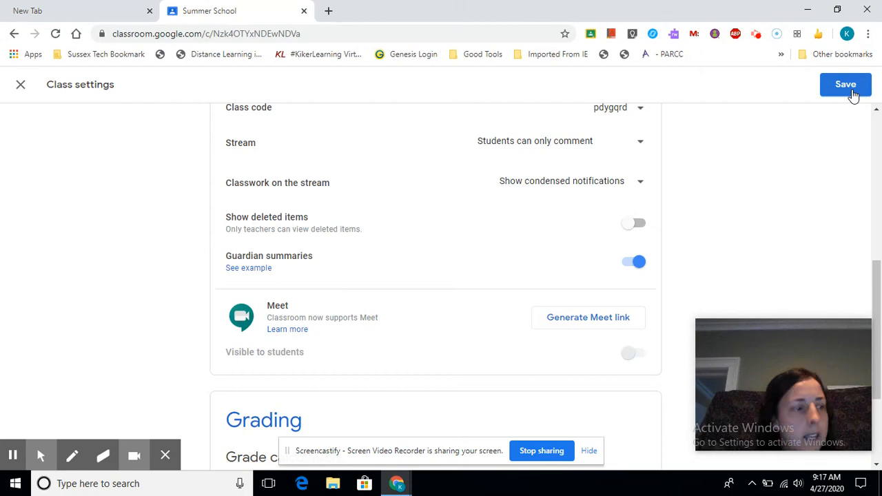
pyautogui.click(851, 85)
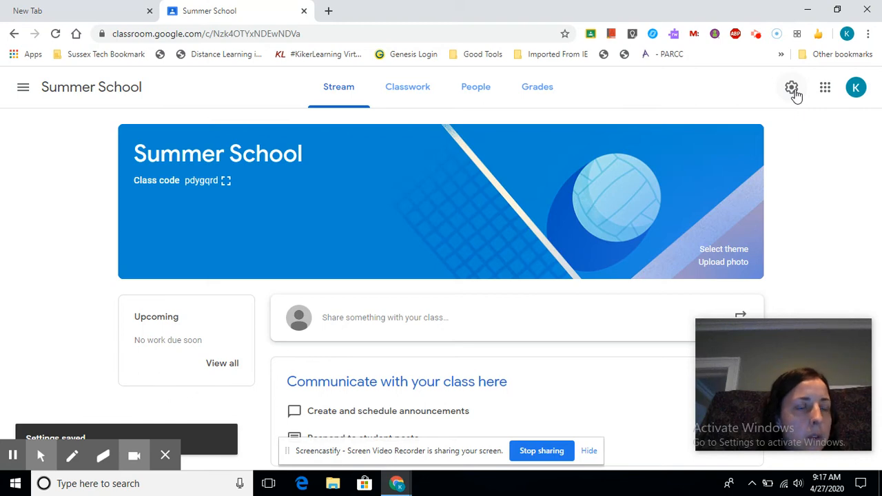
# Open the general Classroom settings from the navigation menu.
pyautogui.click(26, 88)
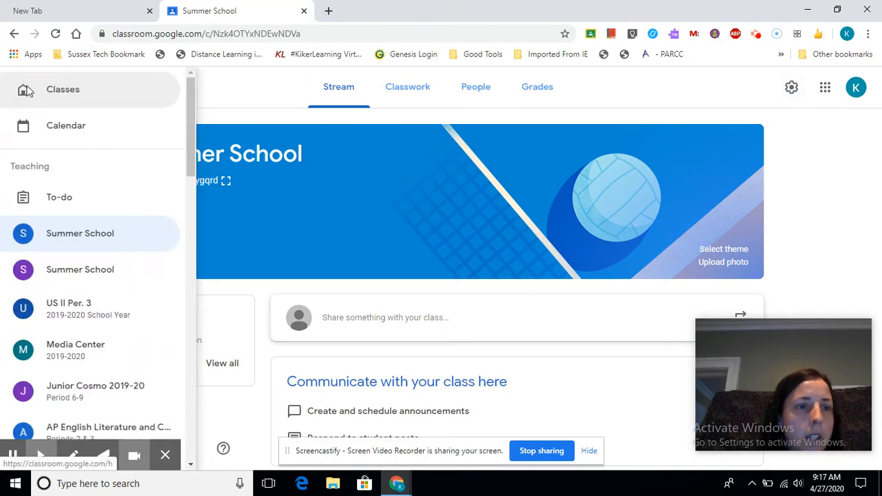
pyautogui.scroll(-15, 85, 197)
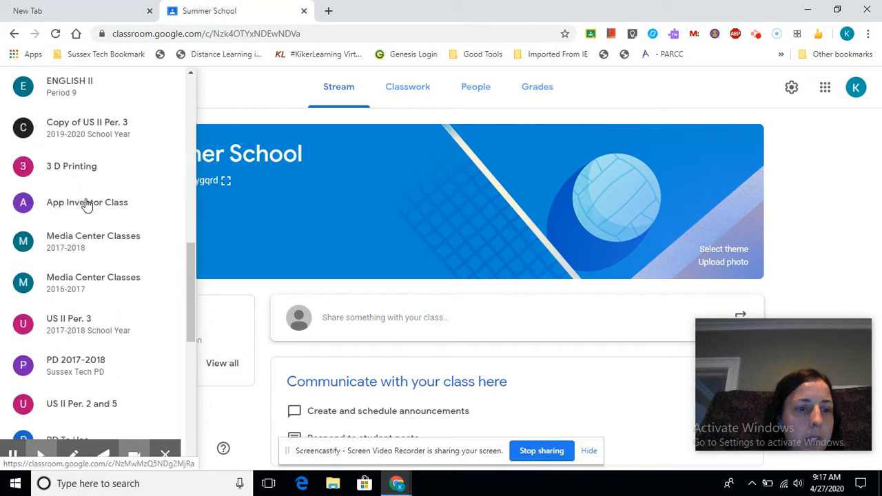
pyautogui.scroll(-3, 88, 205)
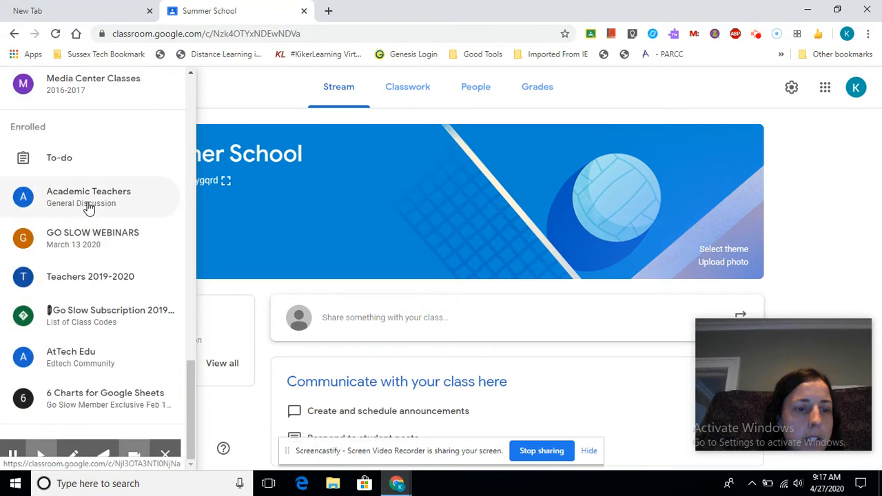
pyautogui.click(165, 457)
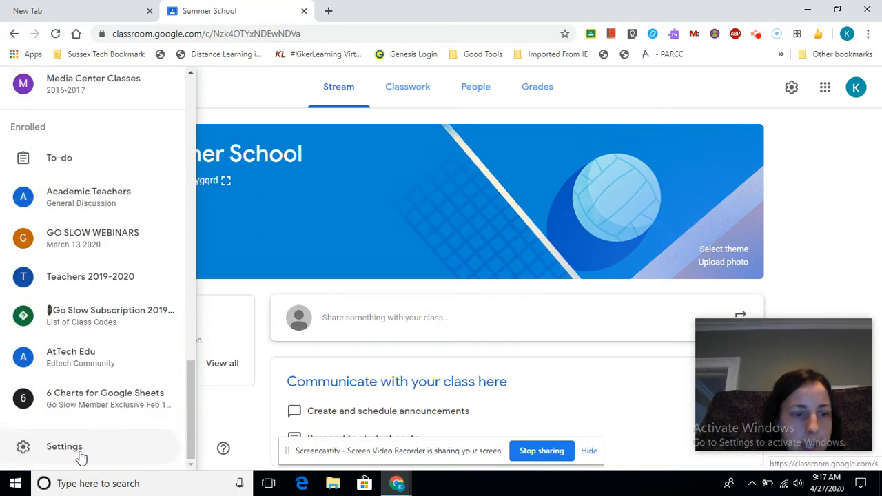
pyautogui.click(69, 449)
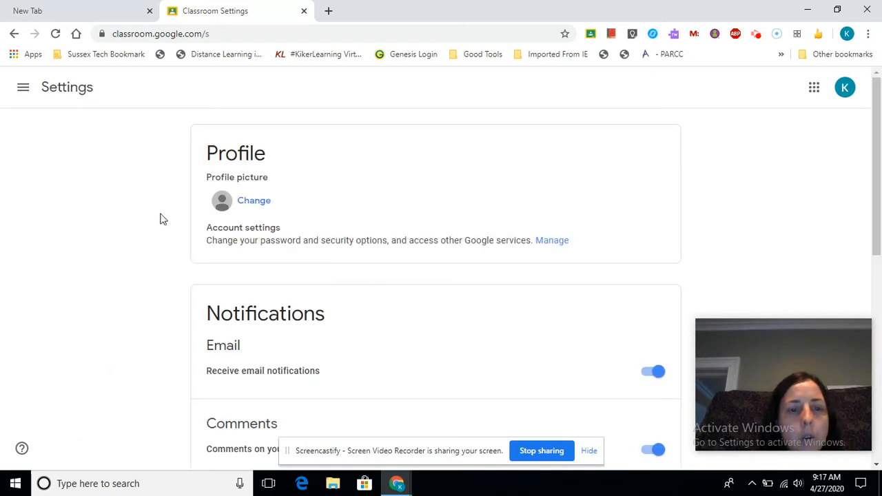
pyautogui.scroll(-7, 289, 220)
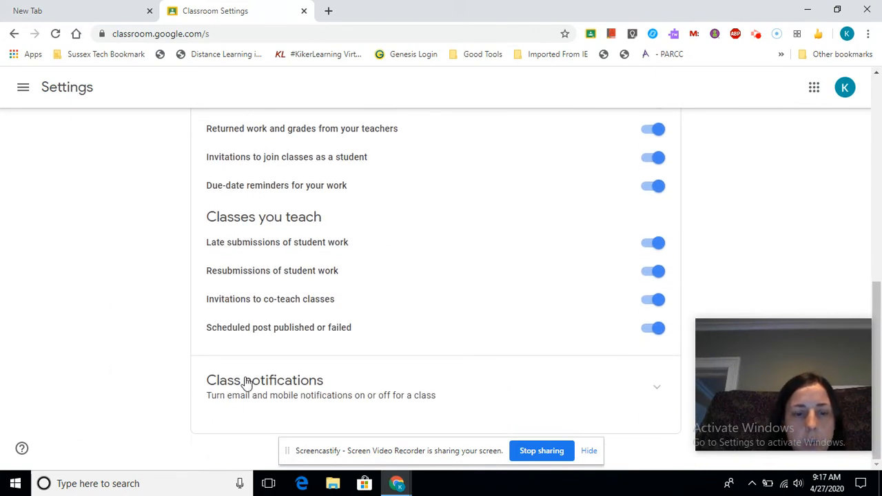
pyautogui.scroll(4, 344, 254)
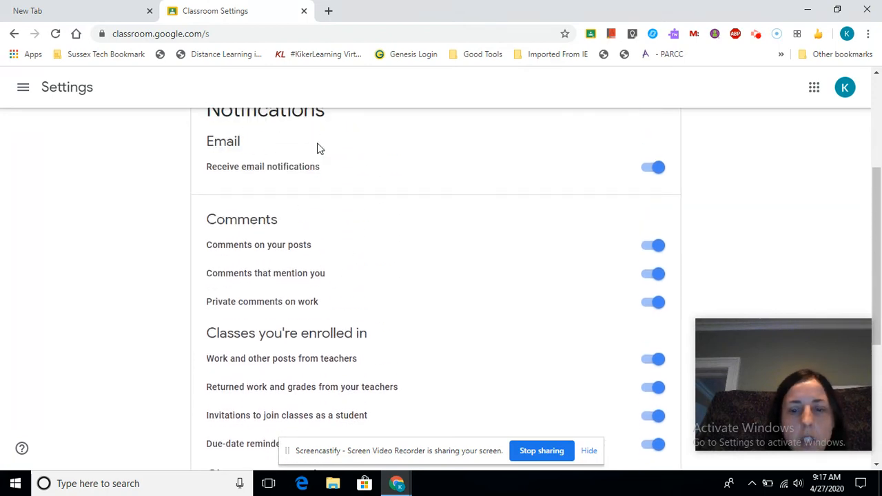
pyautogui.scroll(-4, 317, 145)
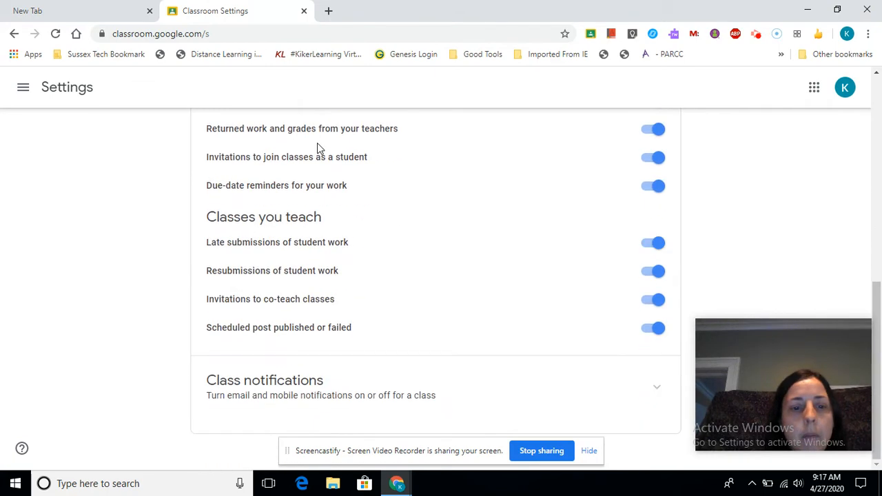
# Expand Class notifications to review the per-class list, then go back to the Summer School stream.
pyautogui.click(286, 382)
pyautogui.scroll(-7, 303, 379)
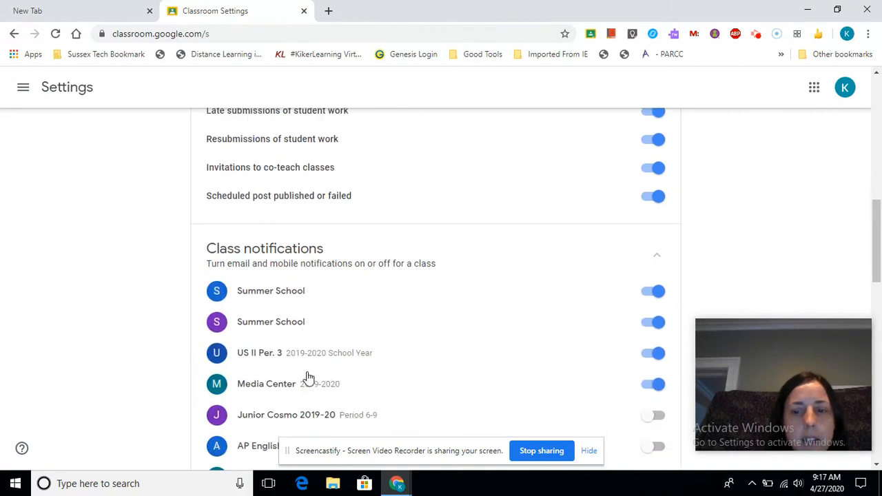
pyautogui.scroll(-2, 597, 360)
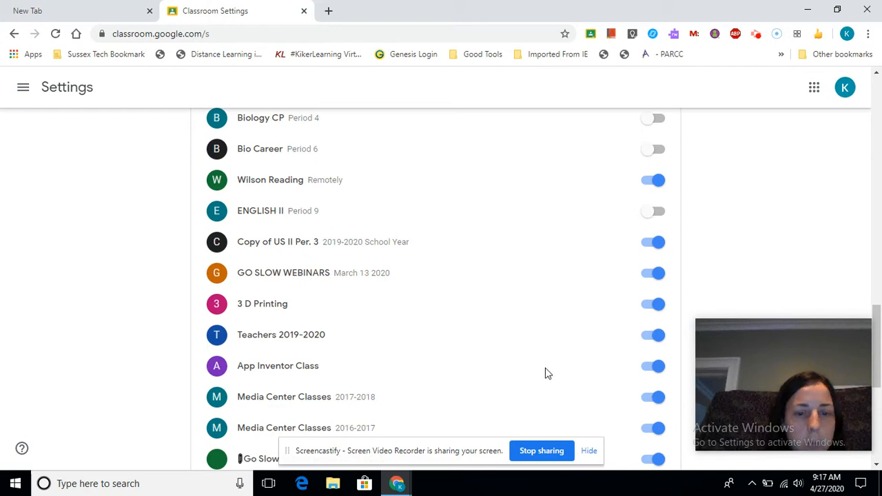
pyautogui.click(288, 455)
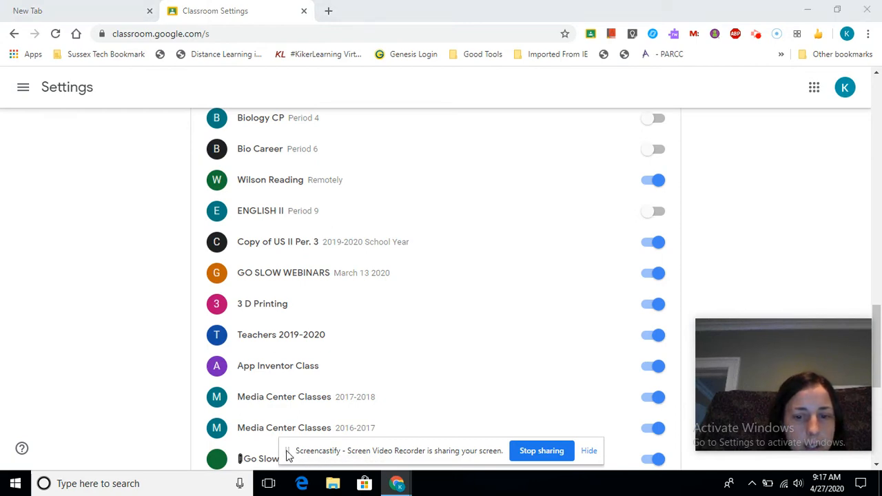
pyautogui.scroll(10, 344, 348)
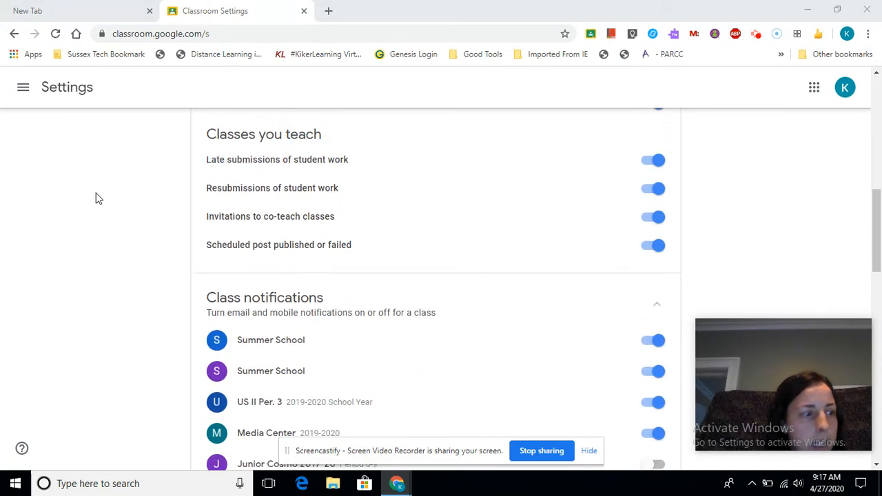
pyautogui.scroll(9, 98, 199)
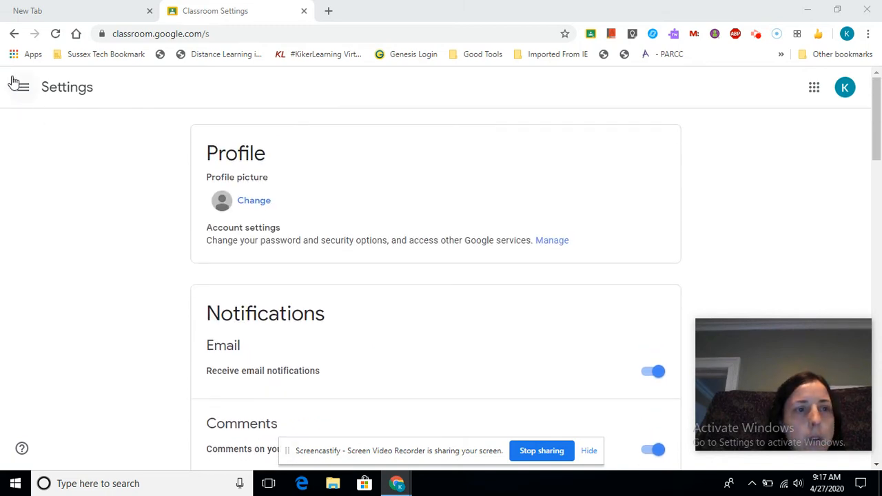
pyautogui.click(12, 34)
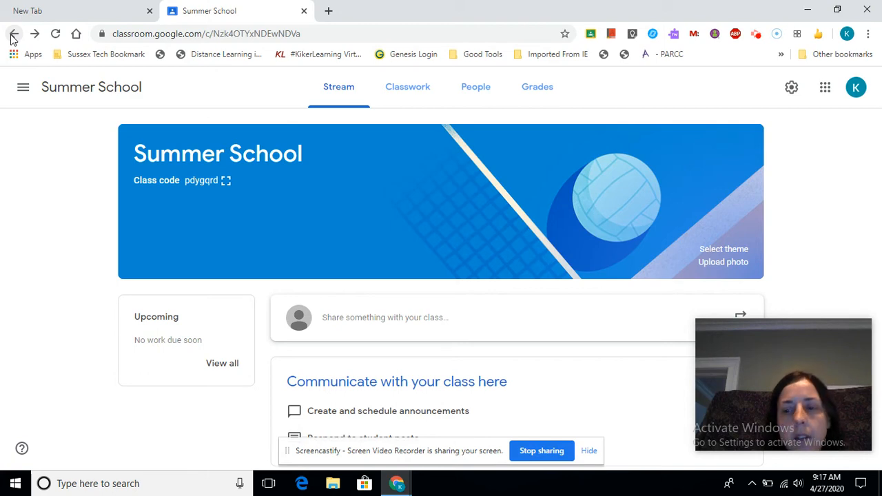
pyautogui.click(471, 98)
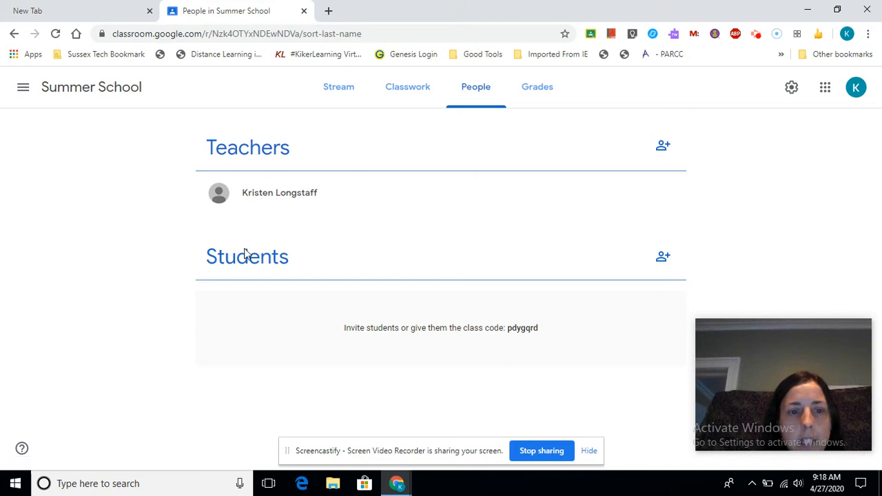
pyautogui.click(663, 148)
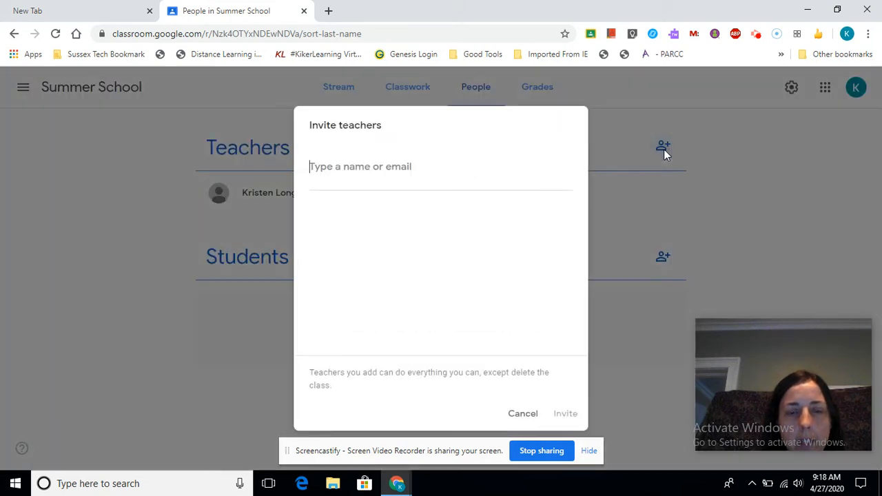
pyautogui.click(519, 416)
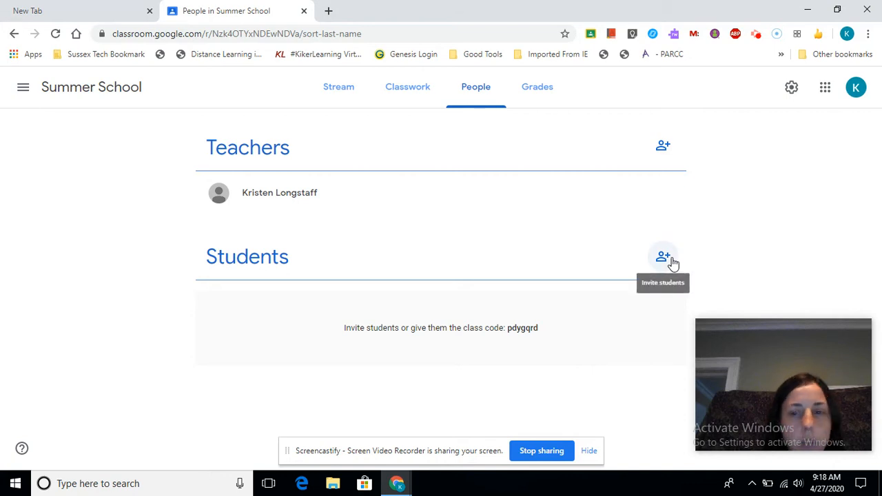
pyautogui.click(663, 258)
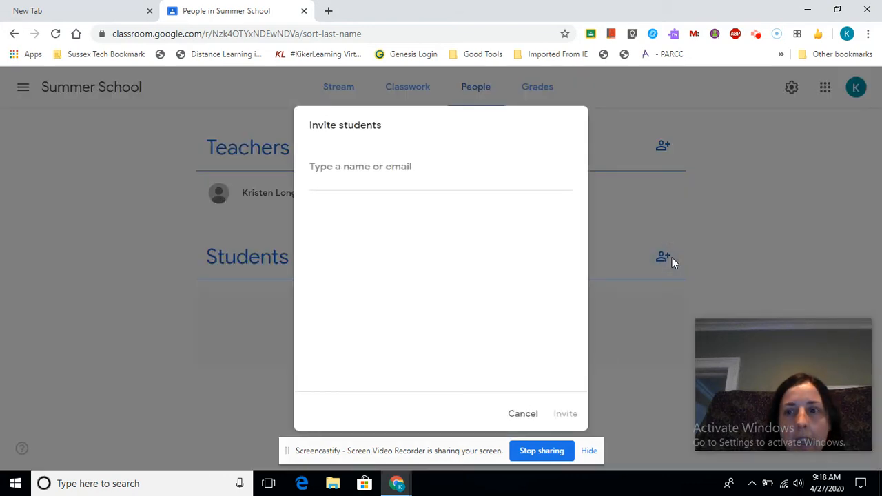
pyautogui.click(755, 34)
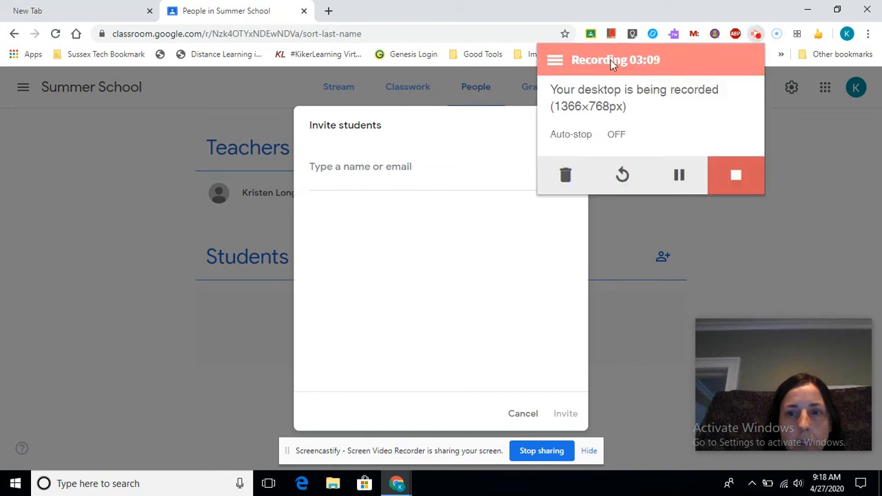
pyautogui.click(648, 217)
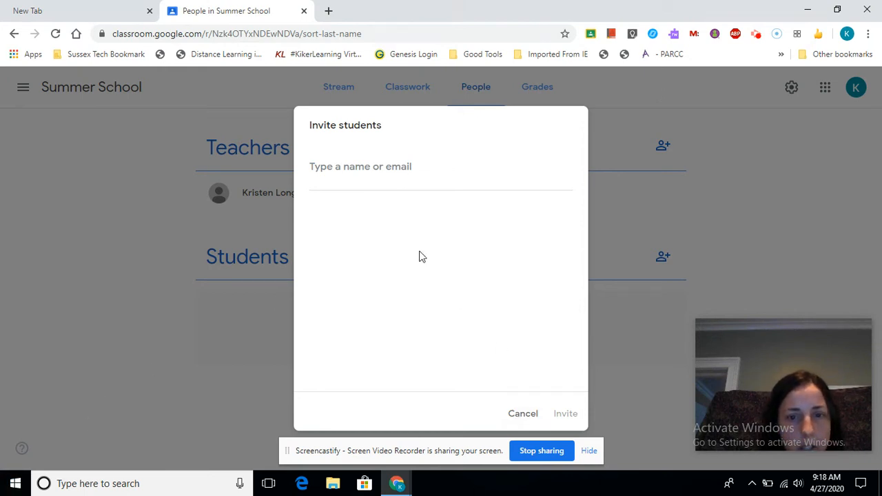
pyautogui.click(523, 413)
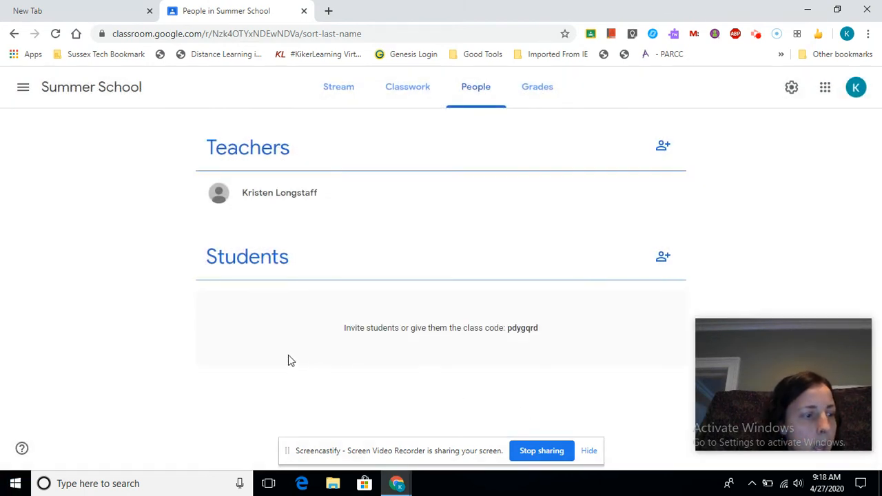
pyautogui.click(339, 90)
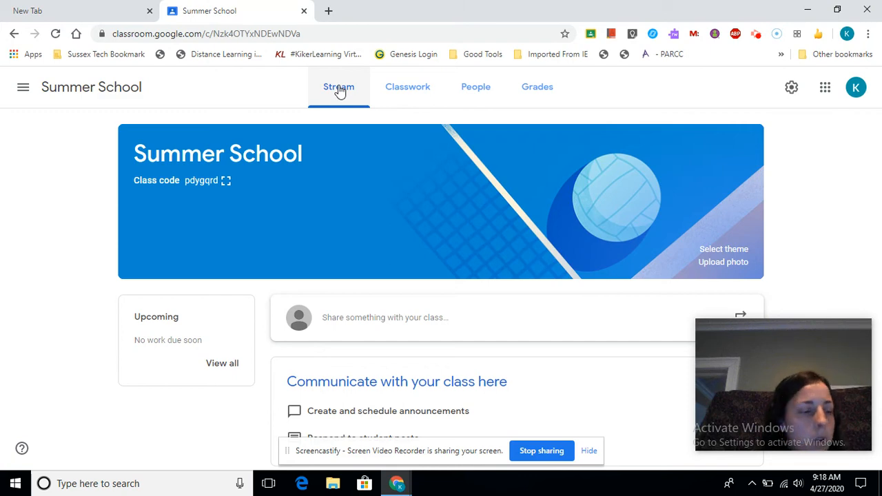
# Start a new assignment from the Classwork page and check its topic choices.
pyautogui.click(408, 89)
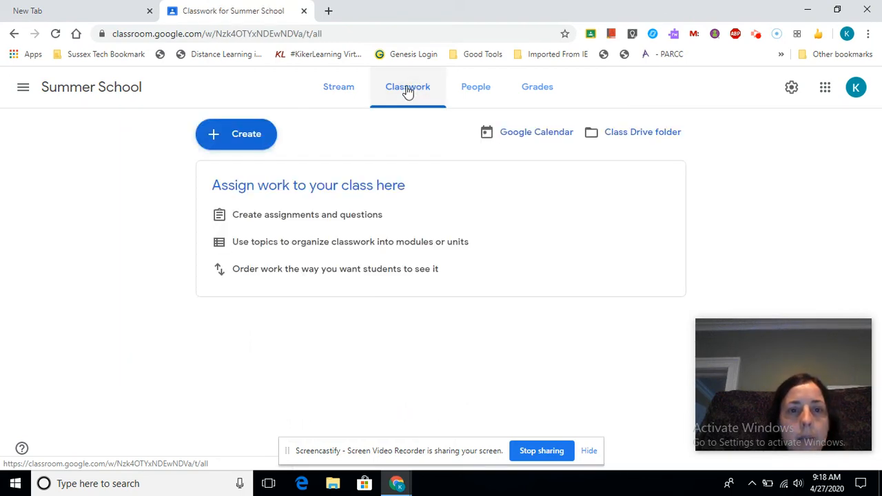
pyautogui.click(220, 136)
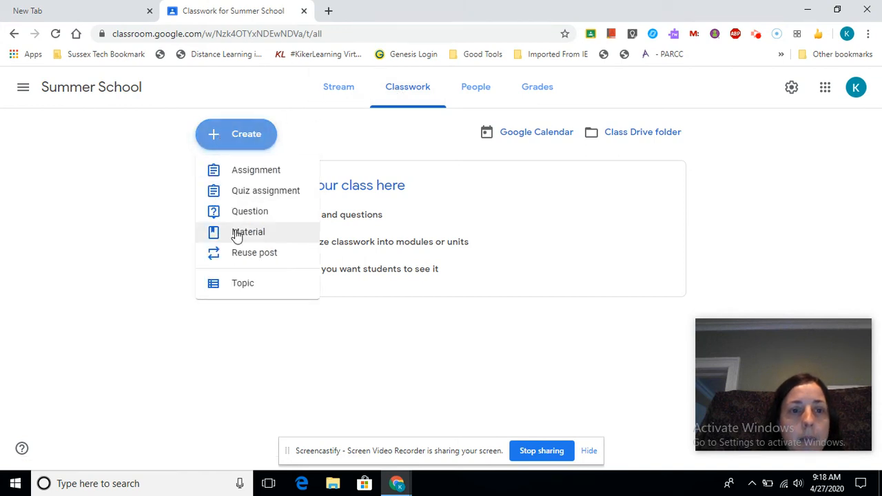
pyautogui.click(247, 171)
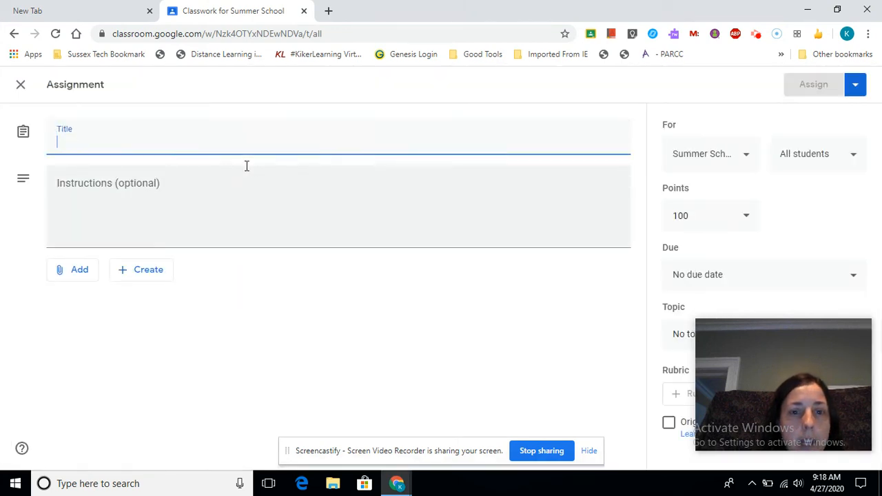
pyautogui.moveTo(817, 359); pyautogui.dragTo(113, 373)
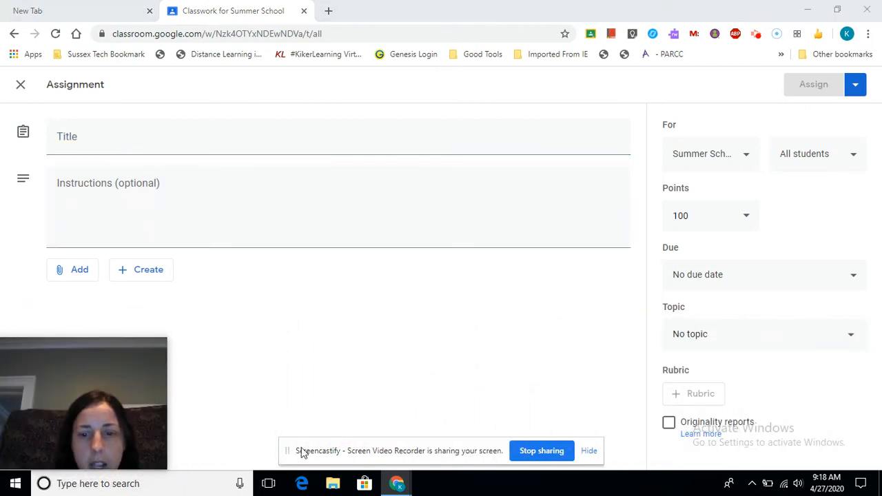
pyautogui.click(792, 347)
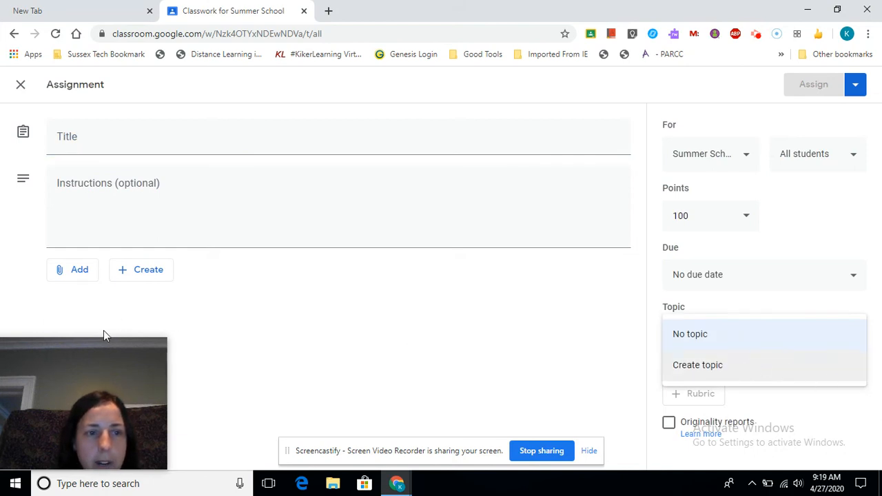
# Title the assignment 'kdkdkdk', add instructions 'dfadafafasfafafaf', and show the attachment options.
pyautogui.click(164, 141)
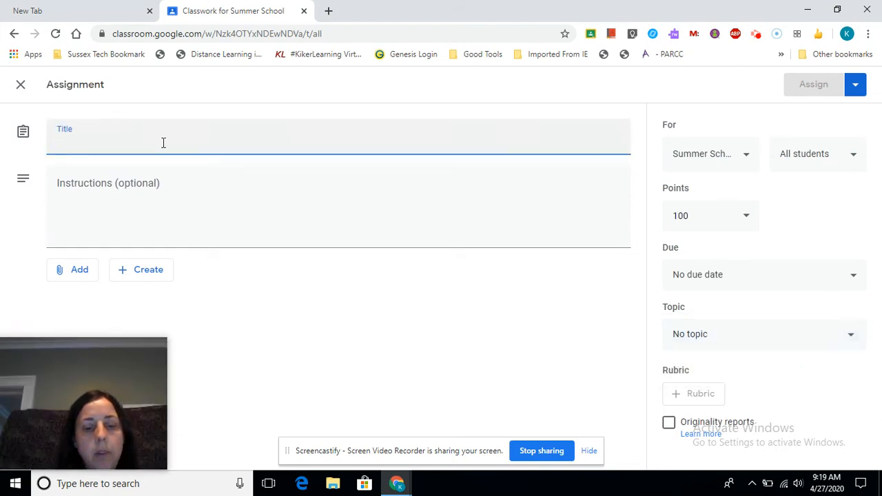
pyautogui.write('kdkdkdk')
pyautogui.click(134, 188)
pyautogui.write('dfa')
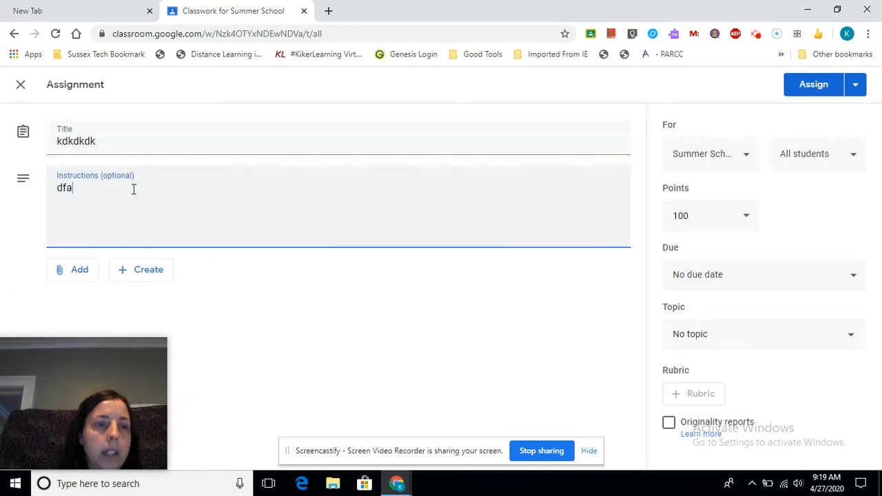
pyautogui.write('dafafasfafafaf')
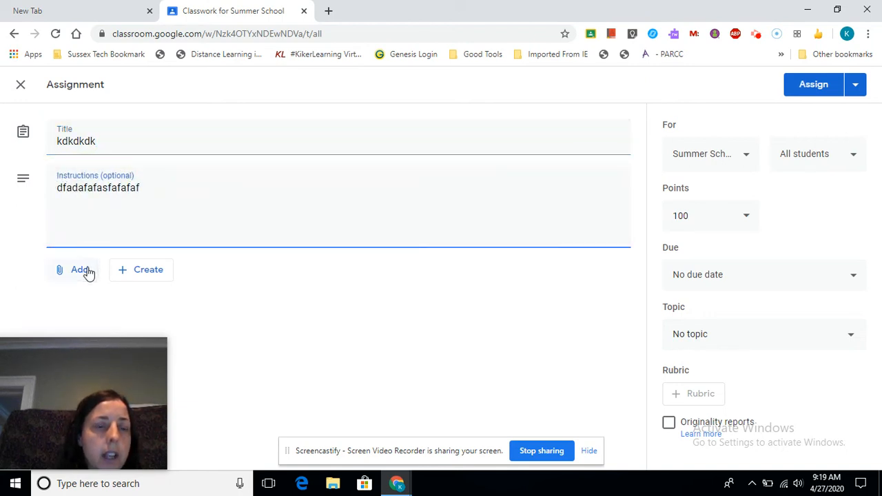
pyautogui.click(87, 271)
pyautogui.moveTo(118, 358); pyautogui.dragTo(774, 346)
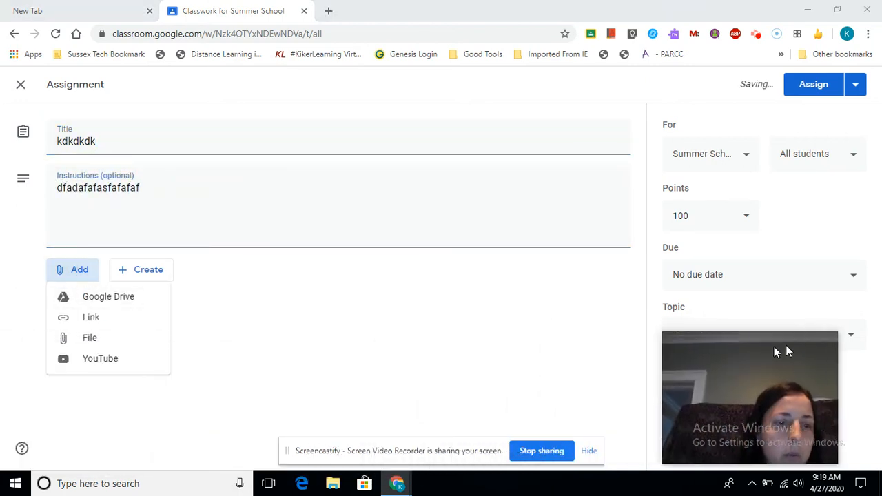
# Attach the Exit Ticket presentation from Google Drive, then remove it again.
pyautogui.click(110, 298)
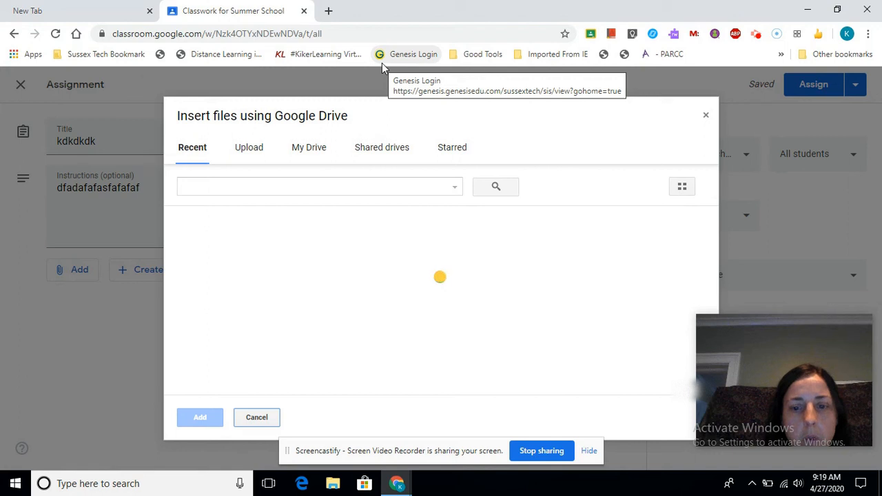
pyautogui.scroll(-1, 275, 288)
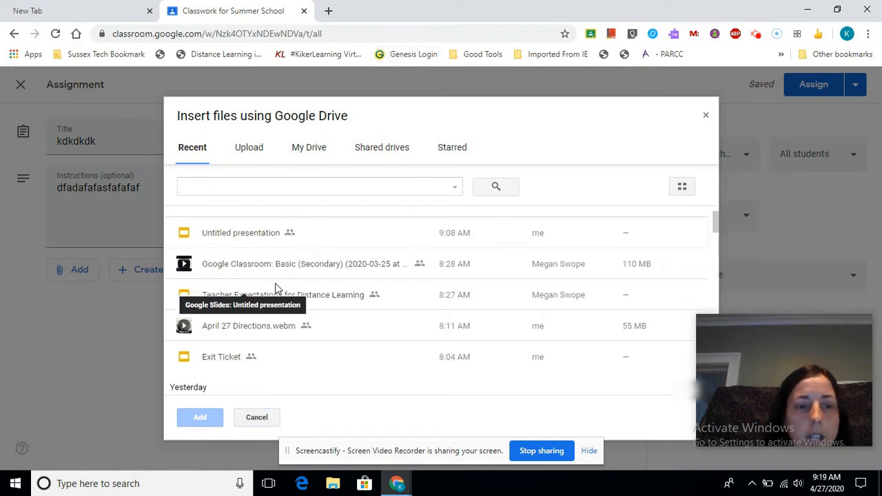
pyautogui.click(235, 343)
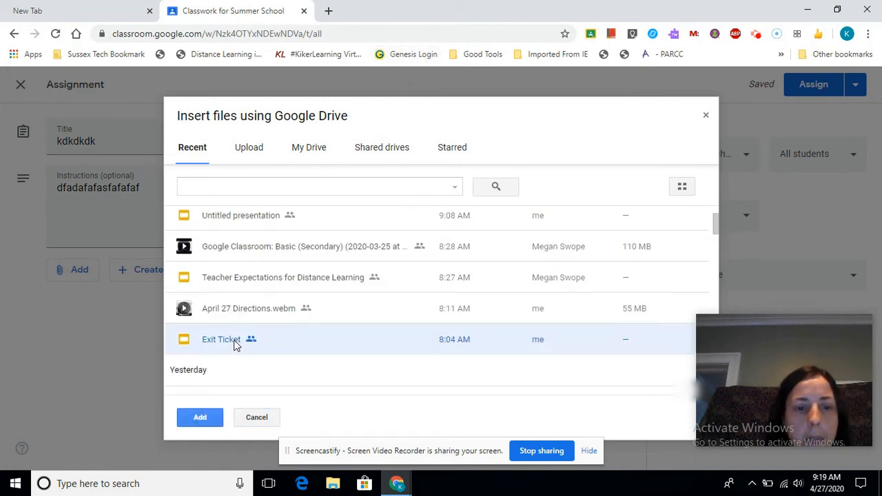
pyautogui.click(202, 418)
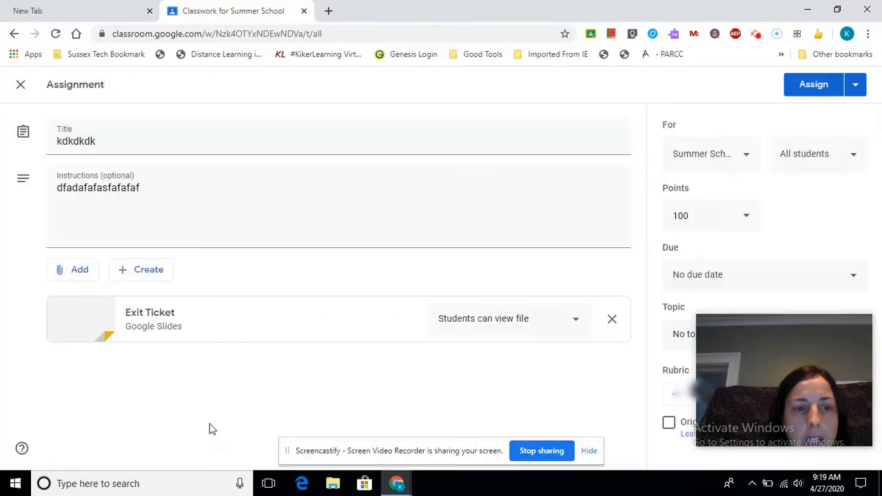
pyautogui.click(576, 323)
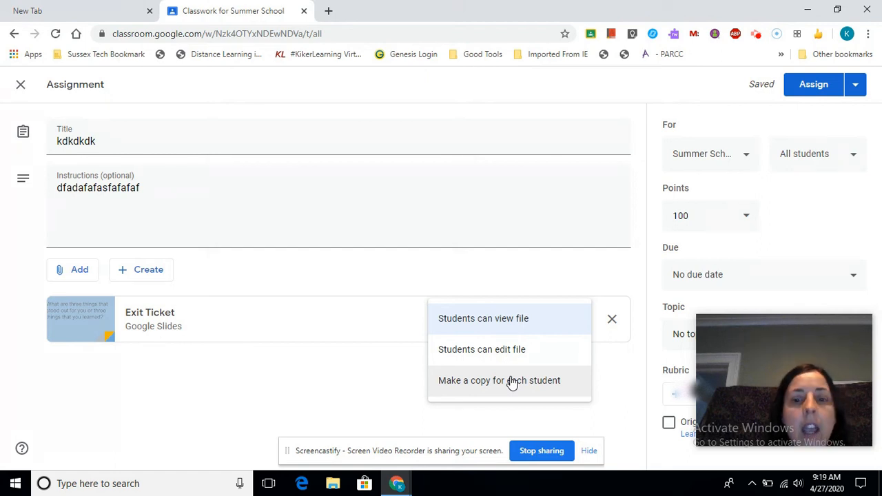
pyautogui.click(611, 321)
# File the assignment under a new 'April 27-29' topic and close it as a draft.
pyautogui.moveTo(765, 317); pyautogui.dragTo(93, 302)
pyautogui.click(694, 338)
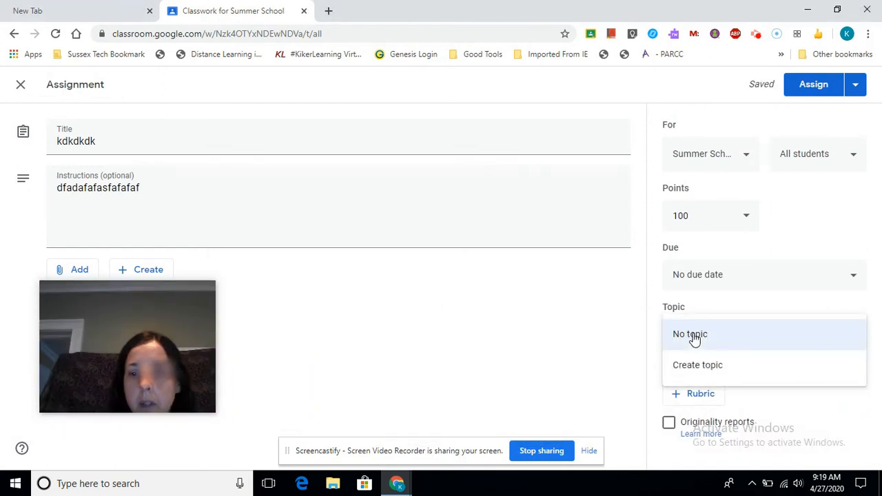
pyautogui.click(704, 366)
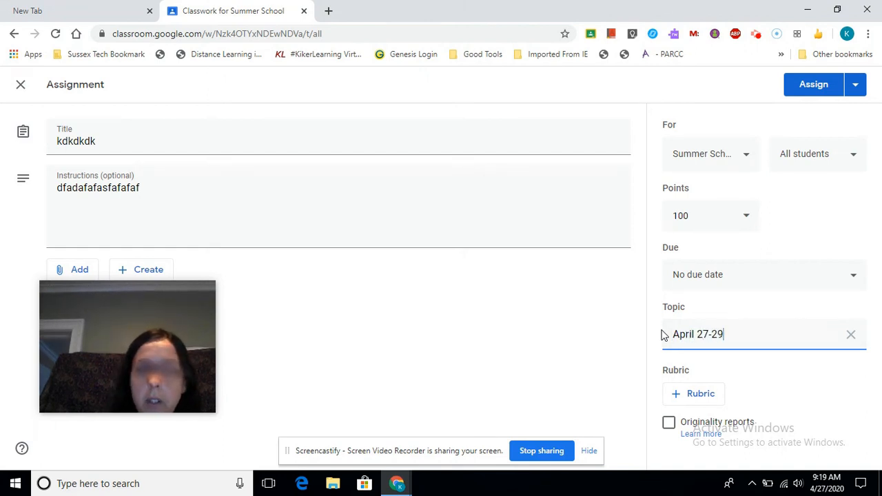
pyautogui.click(855, 88)
pyautogui.click(723, 87)
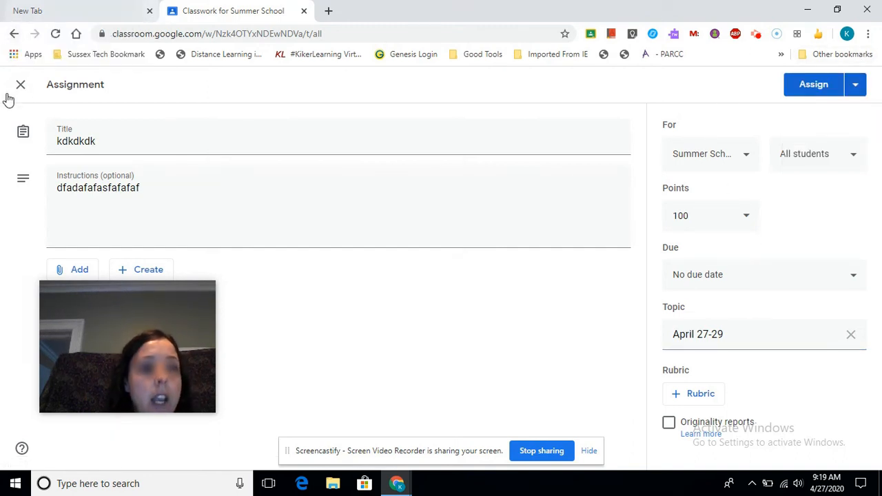
pyautogui.click(28, 84)
pyautogui.click(326, 94)
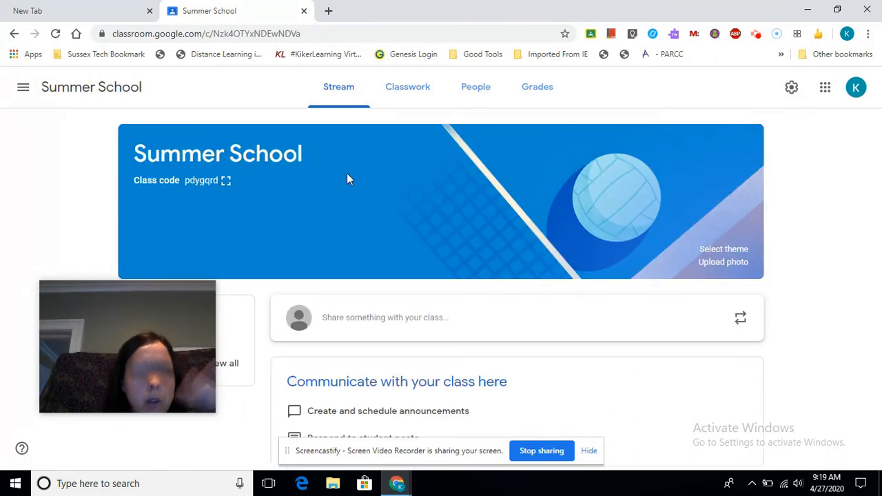
pyautogui.click(385, 313)
pyautogui.scroll(-2, 366, 352)
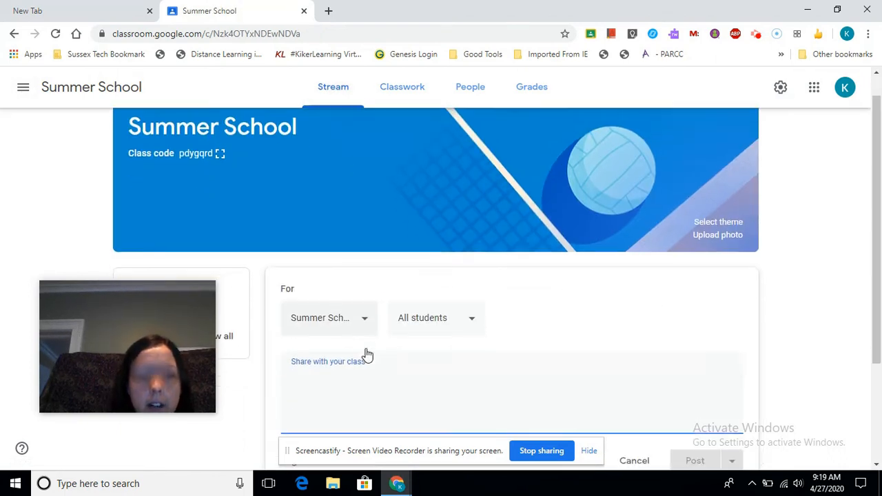
pyautogui.click(301, 358)
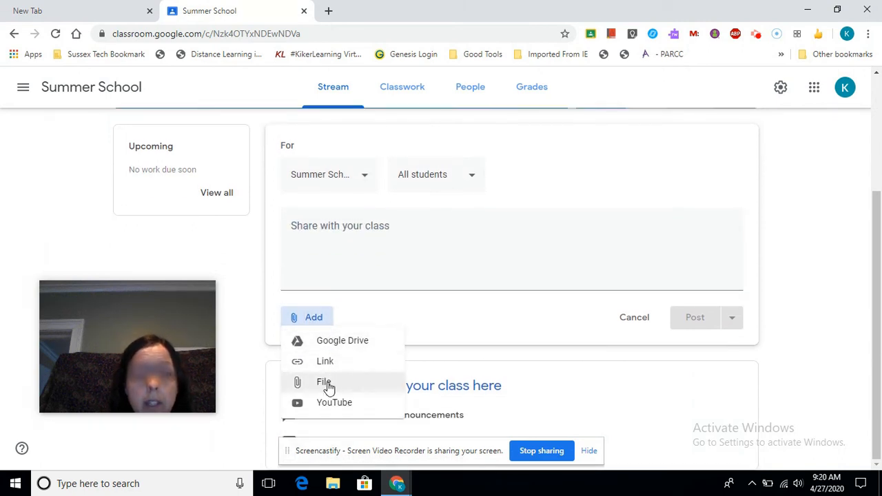
pyautogui.click(399, 101)
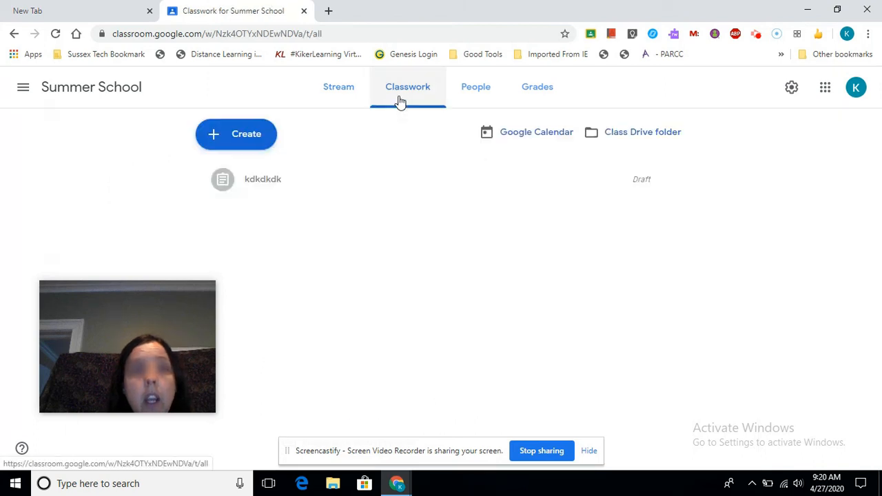
pyautogui.click(250, 135)
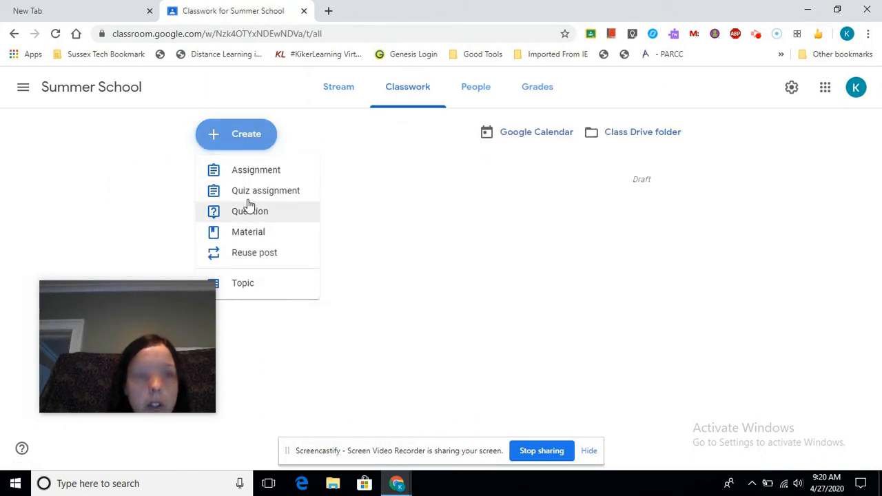
pyautogui.click(248, 241)
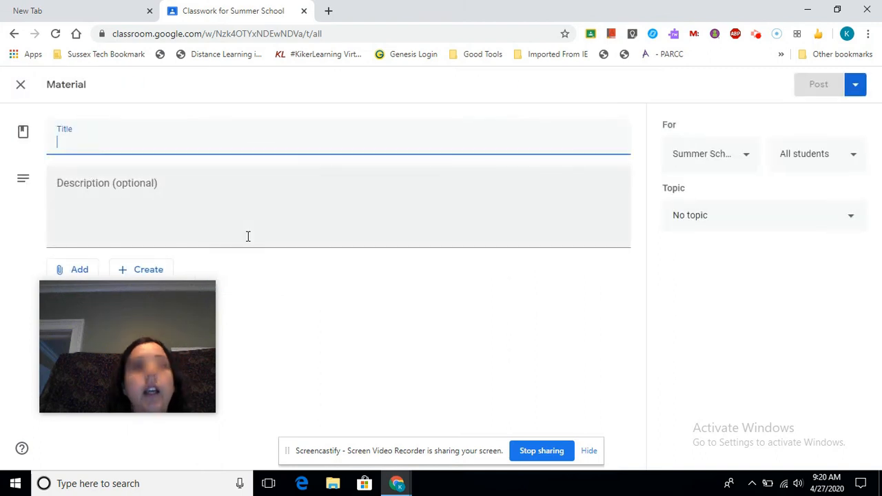
pyautogui.moveTo(115, 315); pyautogui.dragTo(781, 359)
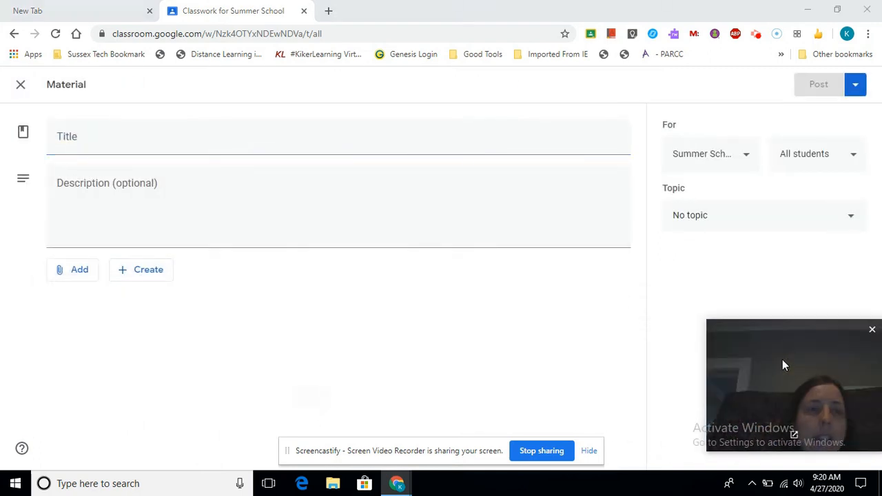
pyautogui.click(20, 86)
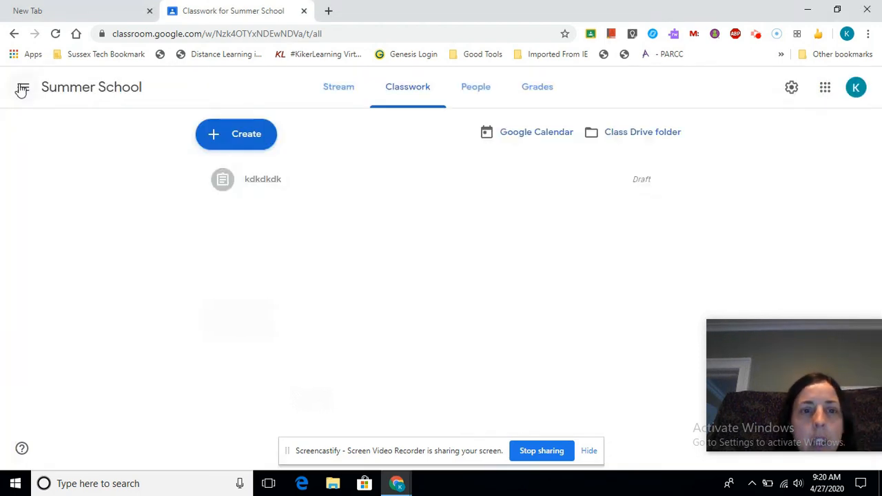
# Look through the class's Stream, Classwork, People and Grades pages.
pyautogui.click(336, 93)
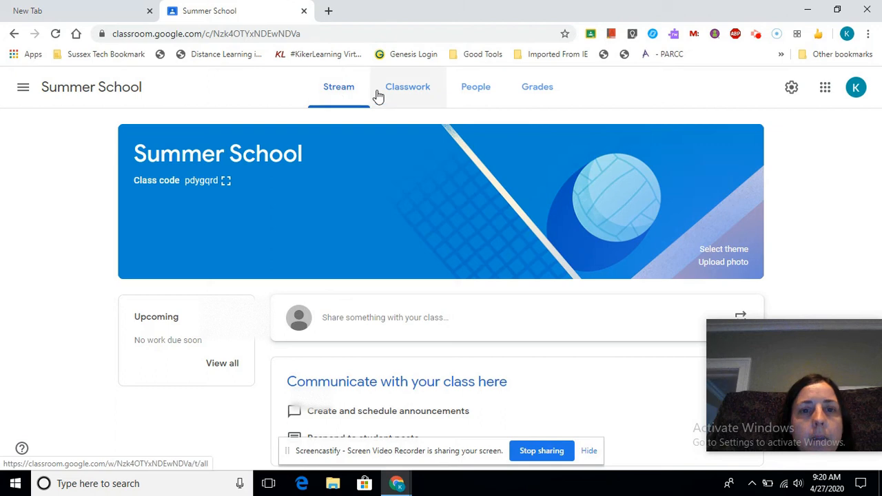
pyautogui.click(402, 92)
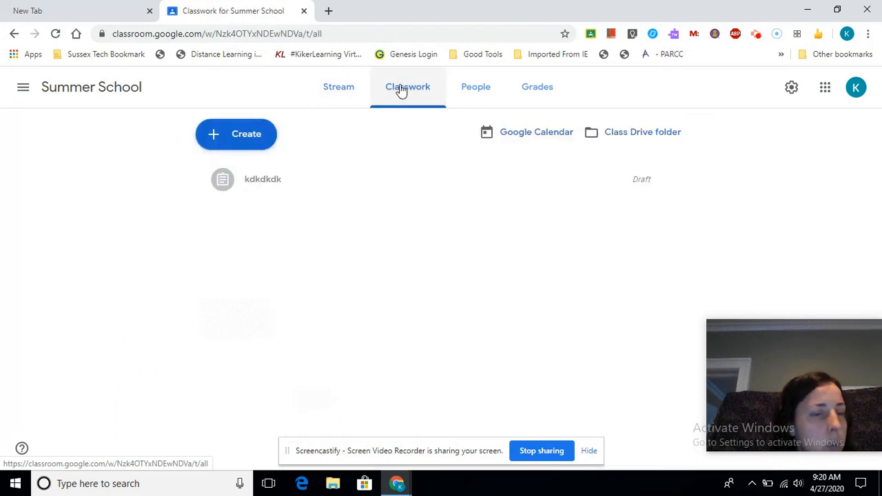
pyautogui.click(473, 93)
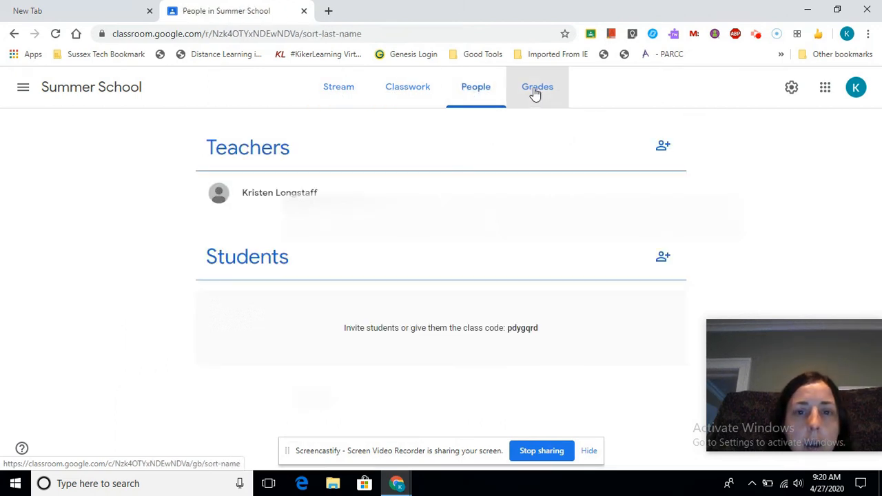
pyautogui.click(535, 93)
# Switch to the US II Per. 3 class and expand its assignments down to Frayer Model for Ch. 18.
pyautogui.click(23, 85)
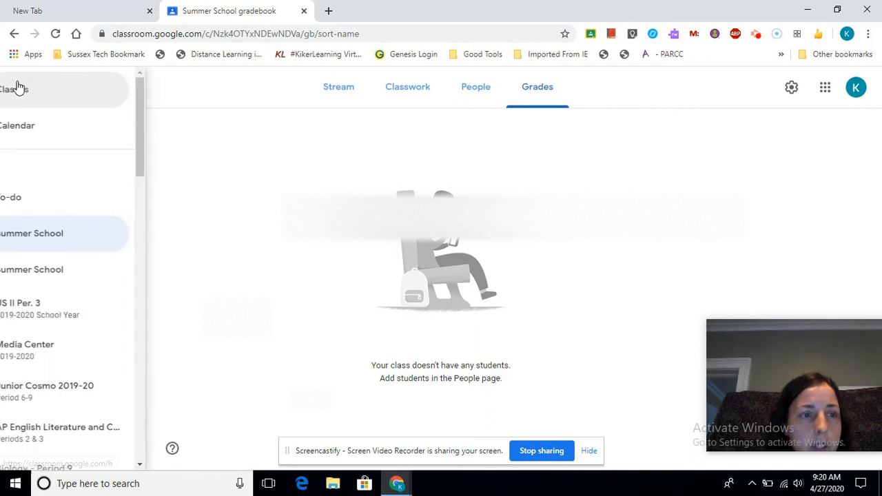
pyautogui.click(81, 317)
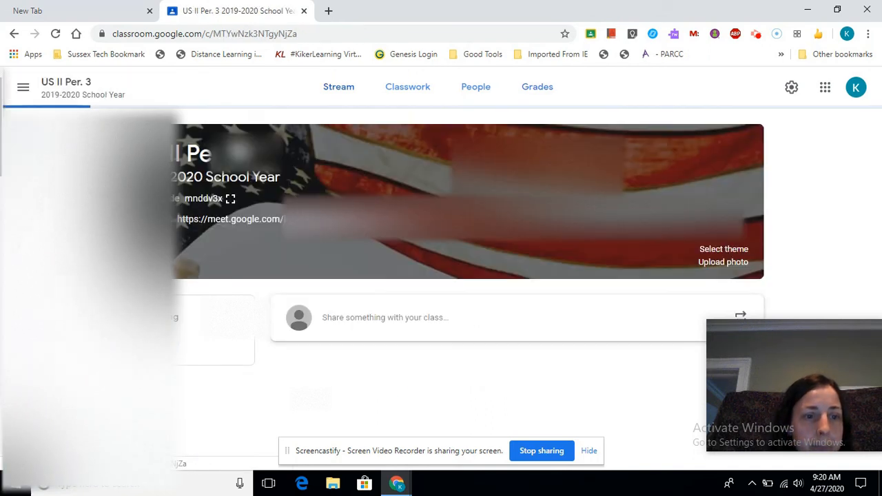
pyautogui.click(414, 93)
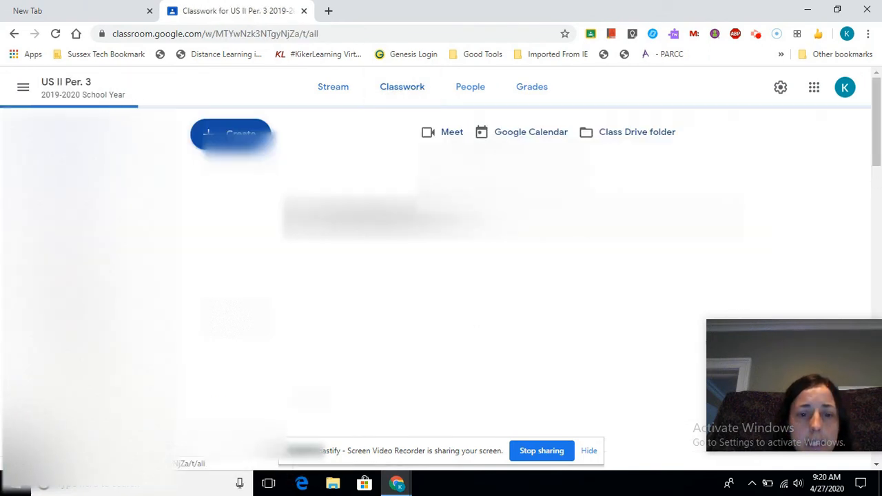
pyautogui.scroll(-2, 368, 214)
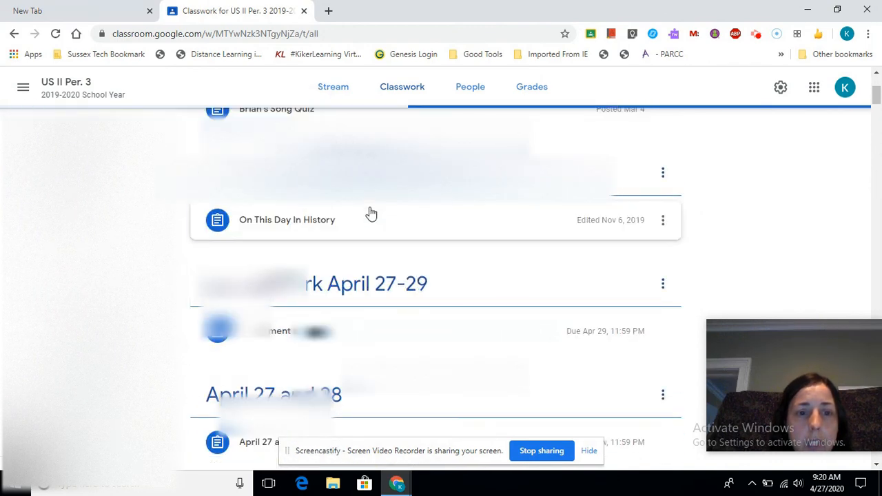
pyautogui.scroll(-1, 289, 285)
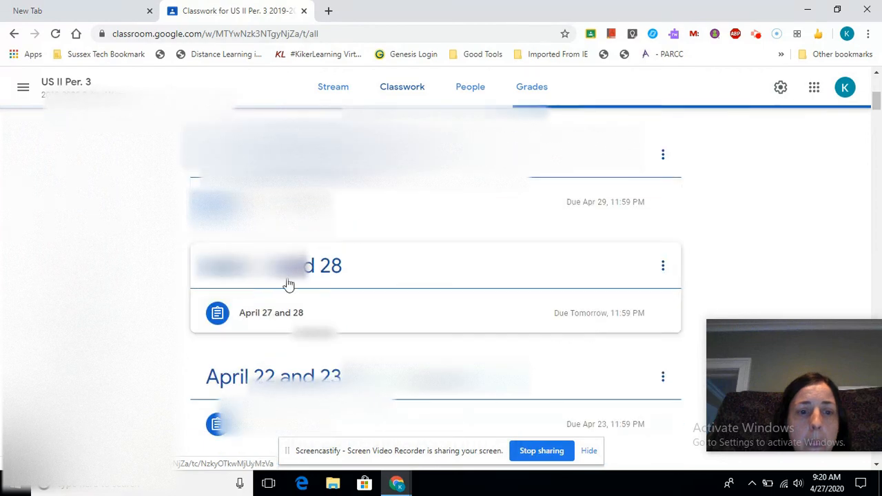
pyautogui.click(284, 309)
pyautogui.scroll(-4, 309, 311)
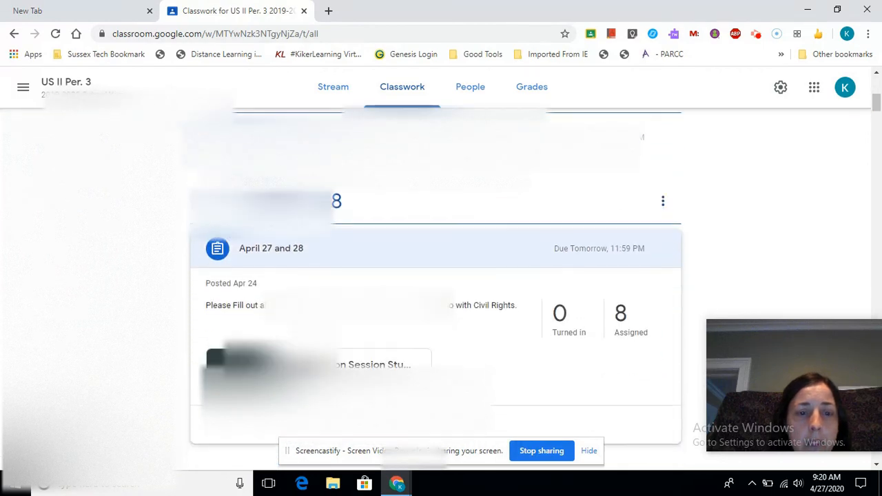
pyautogui.click(358, 297)
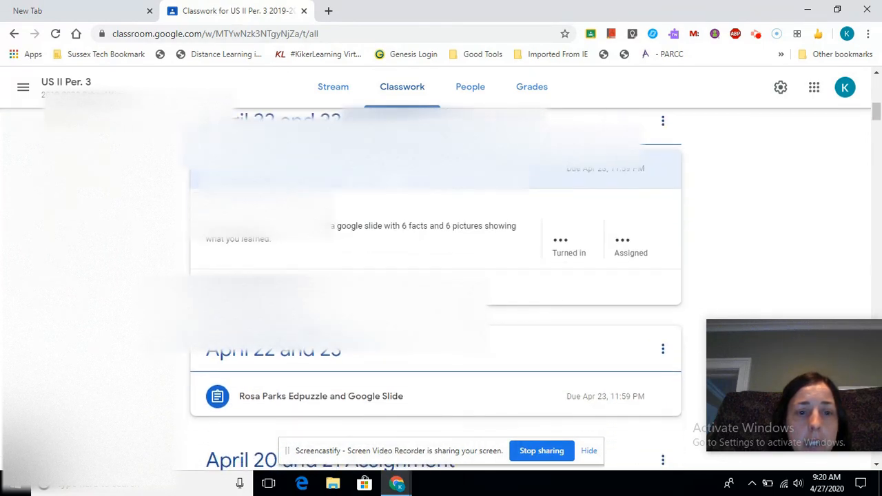
pyautogui.scroll(-3, 255, 282)
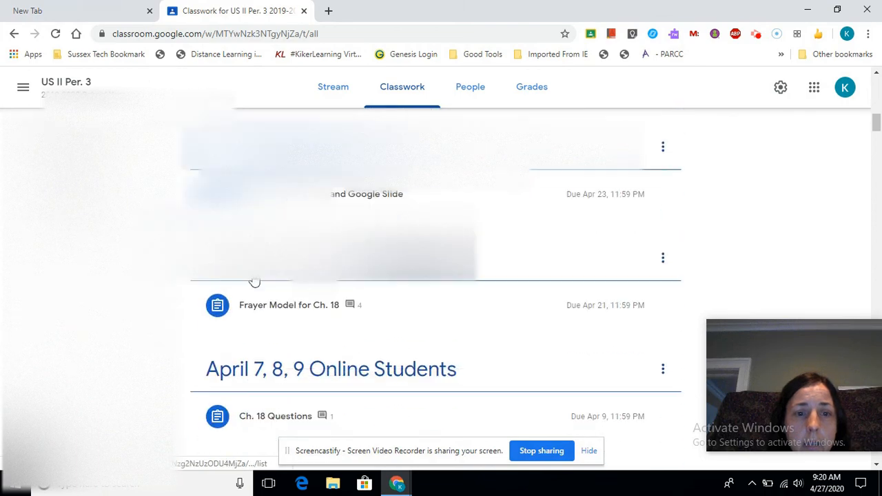
pyautogui.click(289, 194)
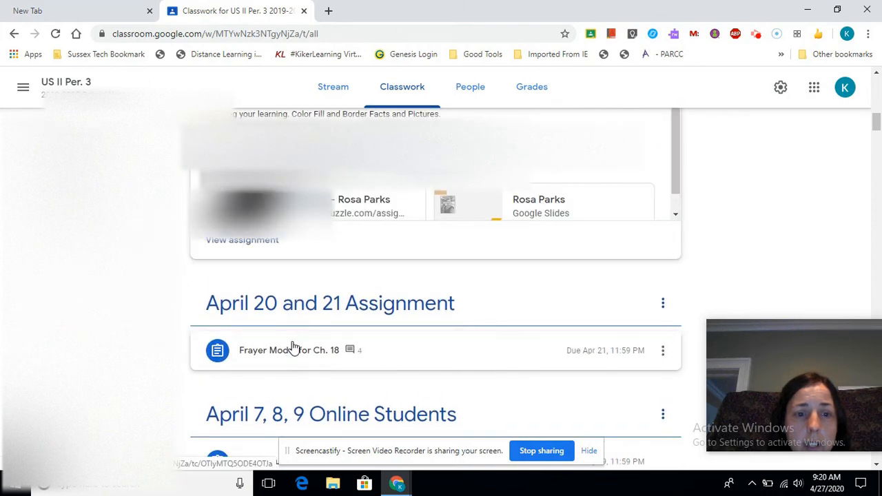
pyautogui.click(292, 347)
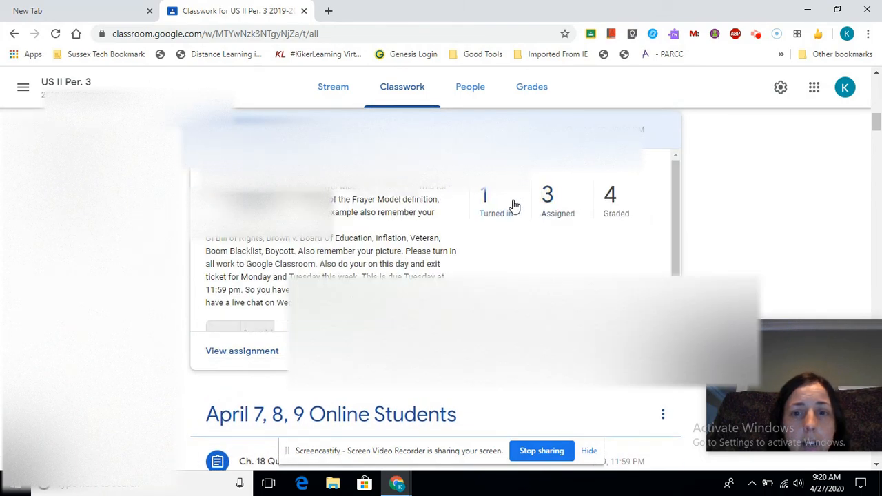
# View the graded student work for Frayer Model for Ch. 18, then switch to the New Tab page.
pyautogui.click(612, 200)
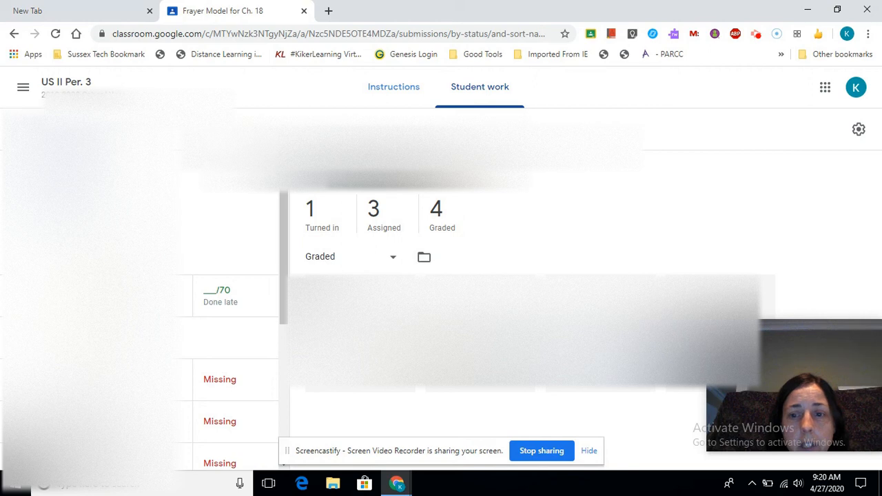
pyautogui.moveTo(739, 340); pyautogui.dragTo(673, 404)
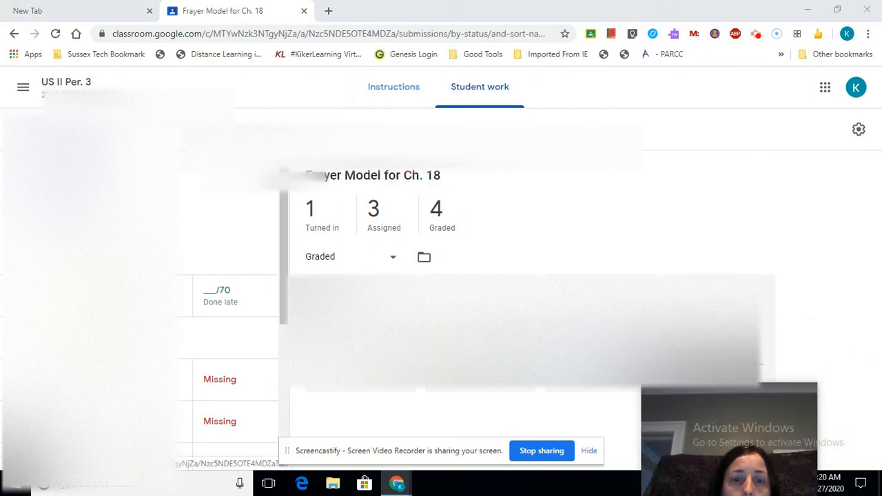
pyautogui.click(82, 8)
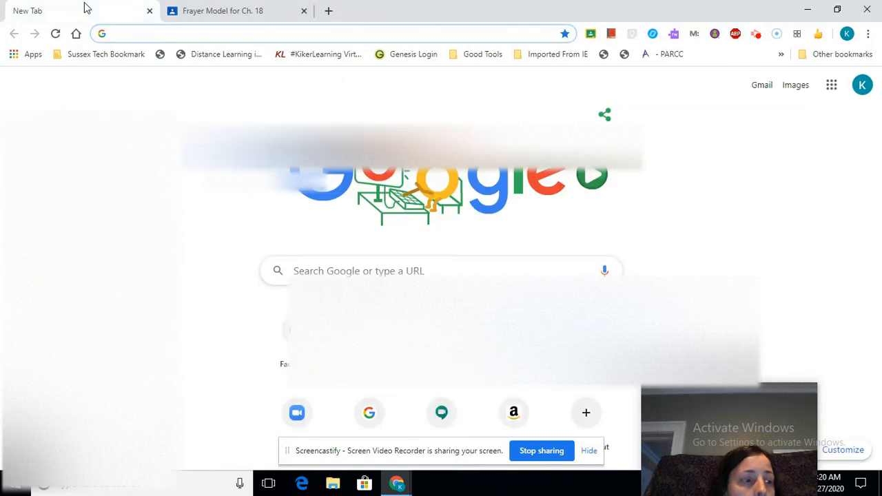
pyautogui.moveTo(661, 417)
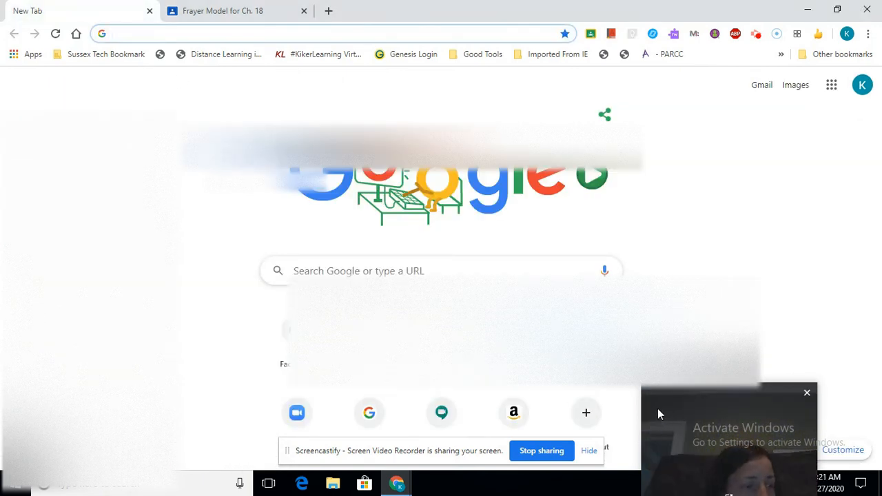
pyautogui.moveTo(664, 398); pyautogui.dragTo(695, 341)
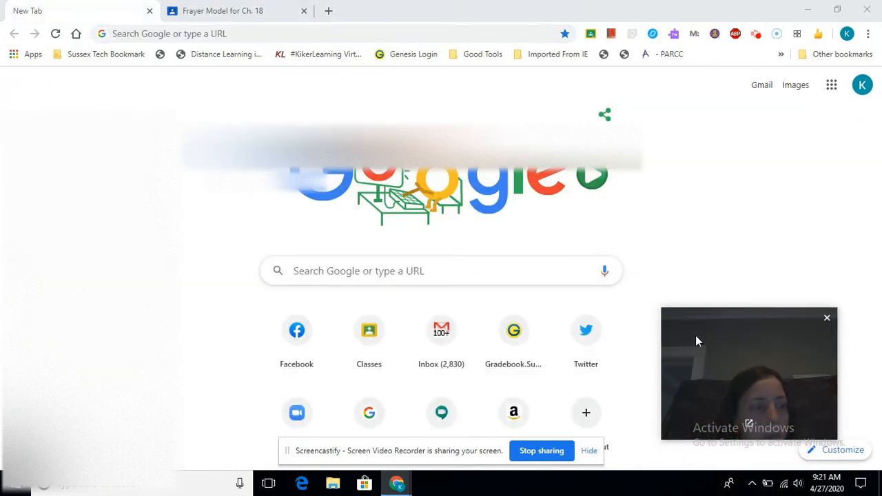